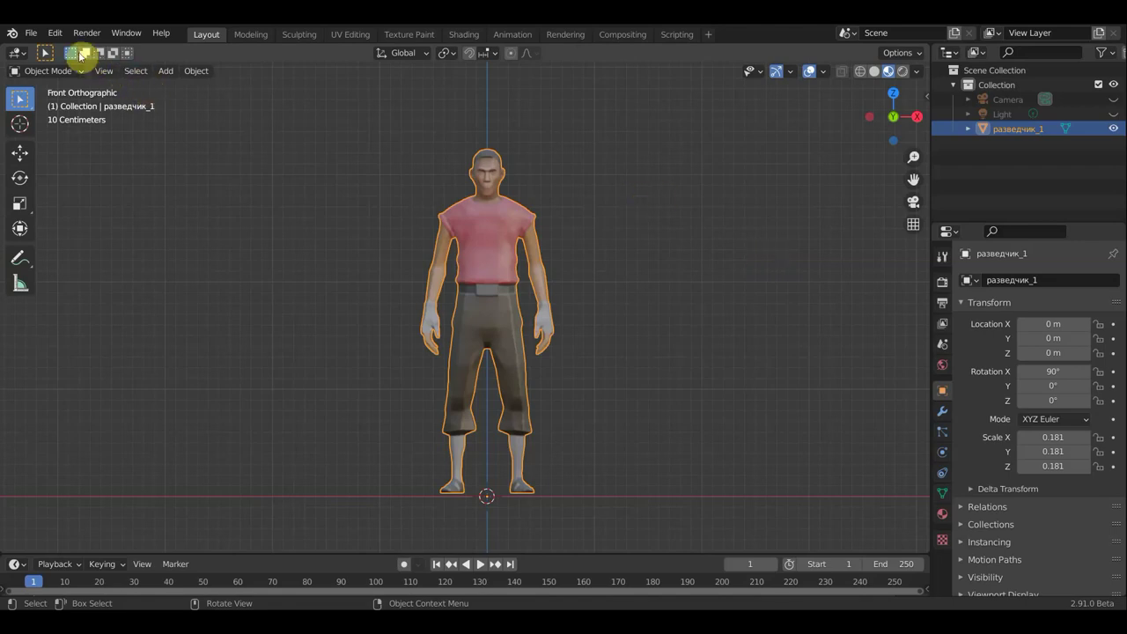
Search add-ons for 'cam', enable Animation: Turnaround Camera and disable Camera: Add Camera Rigs
left_click(57, 35)
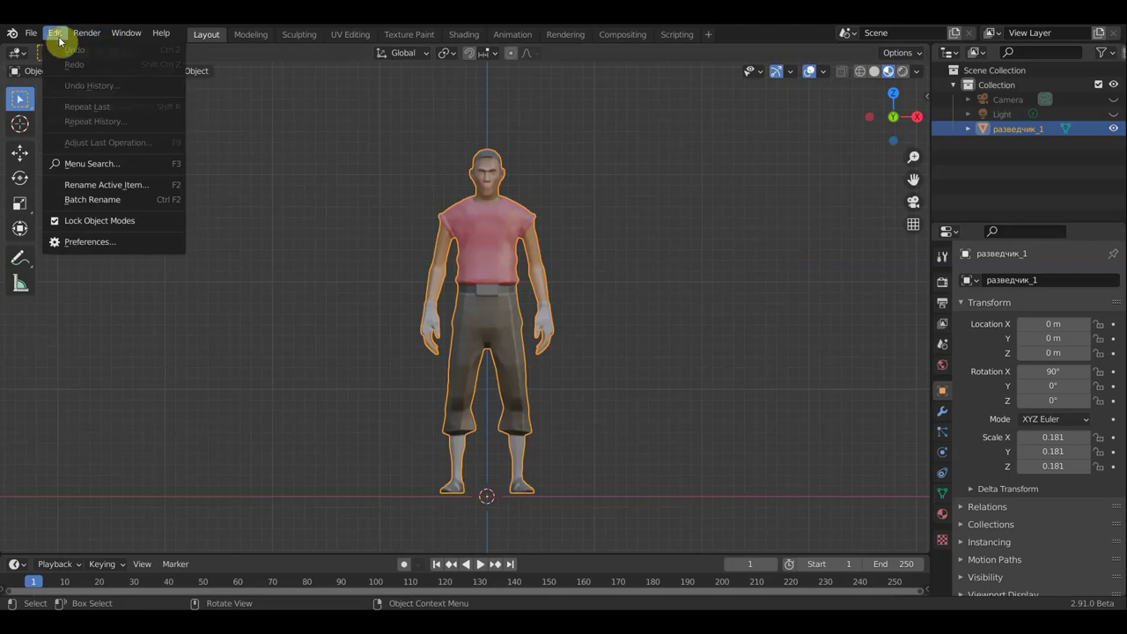
left_click(101, 243)
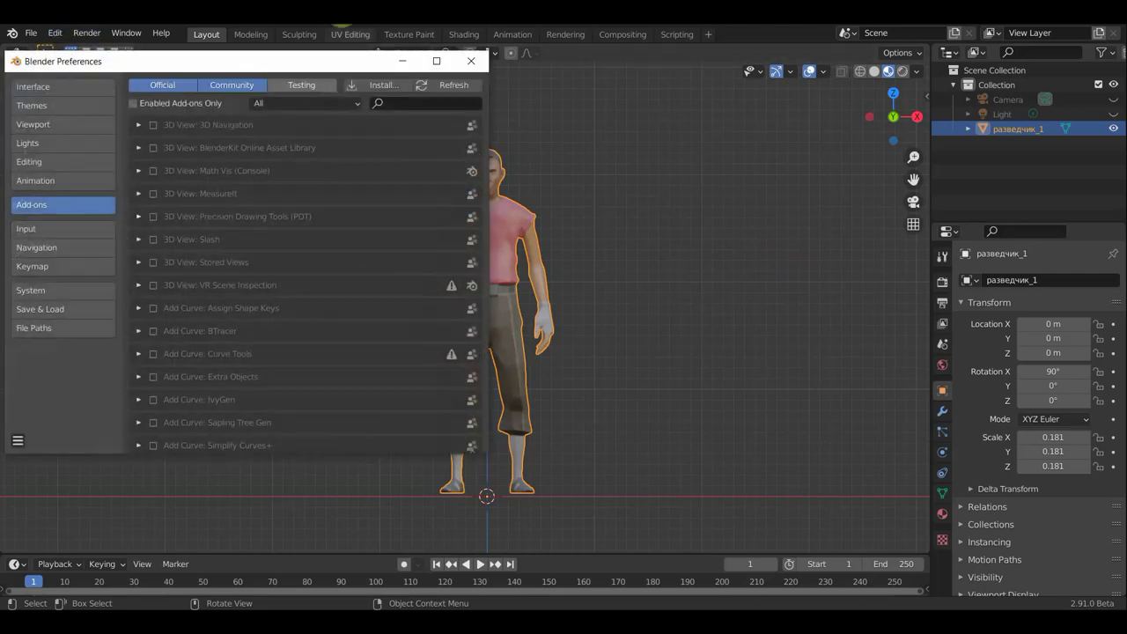
left_click(417, 102)
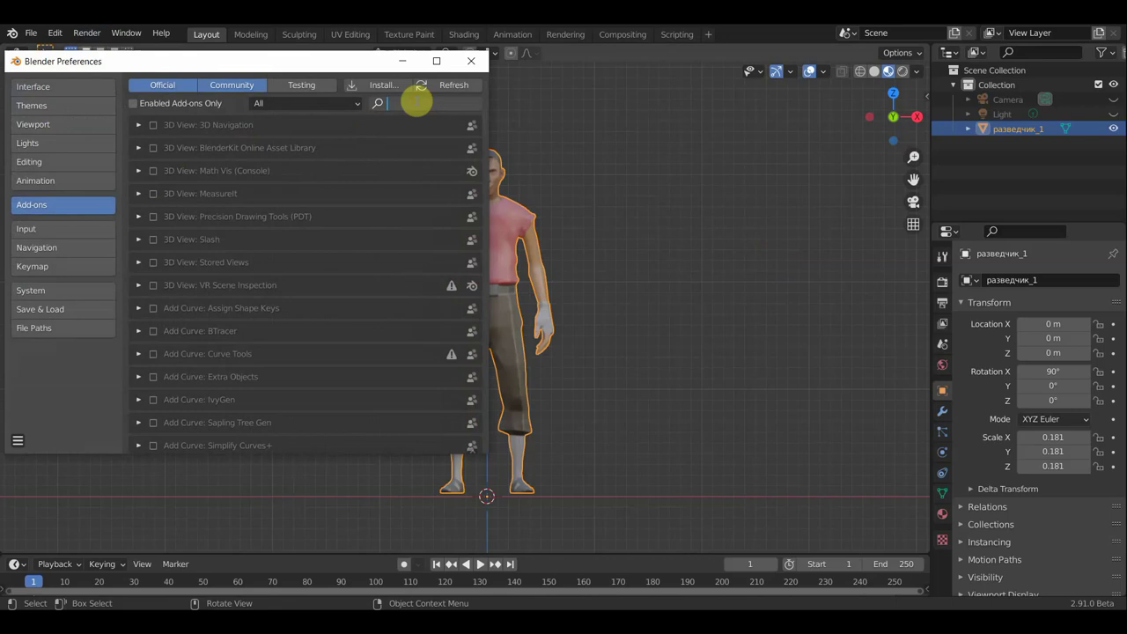
type("c")
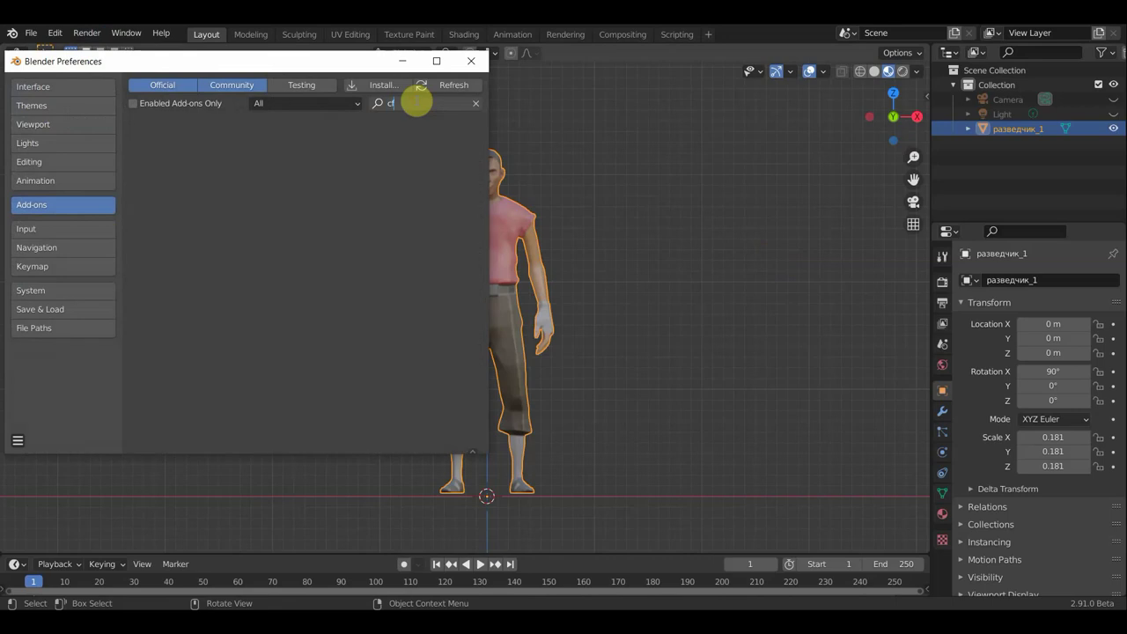
type("a")
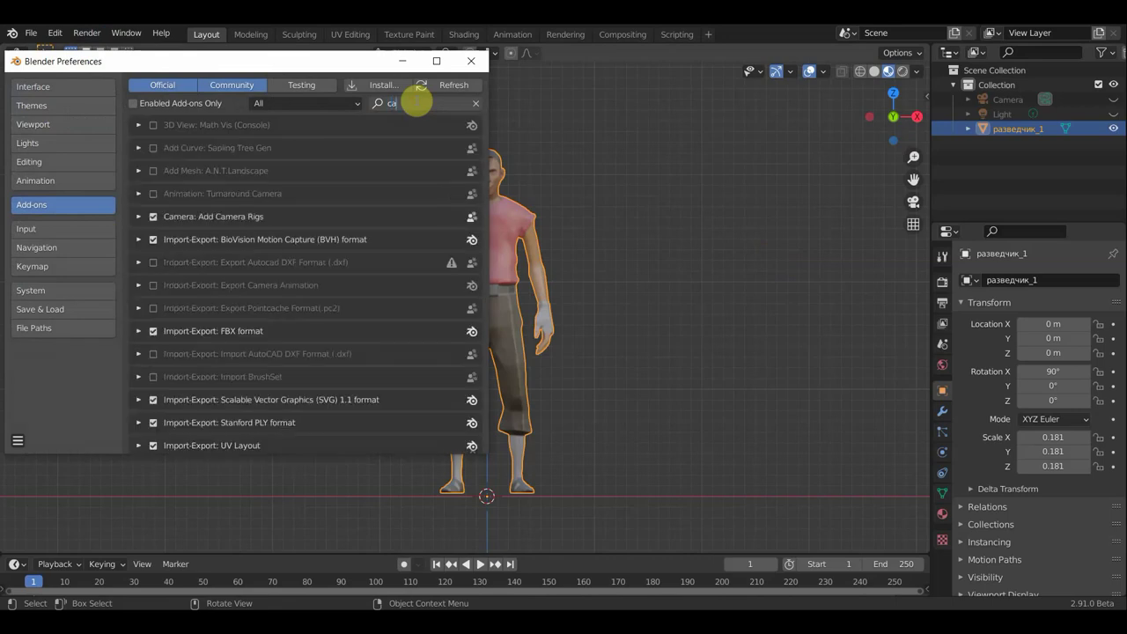
type("m")
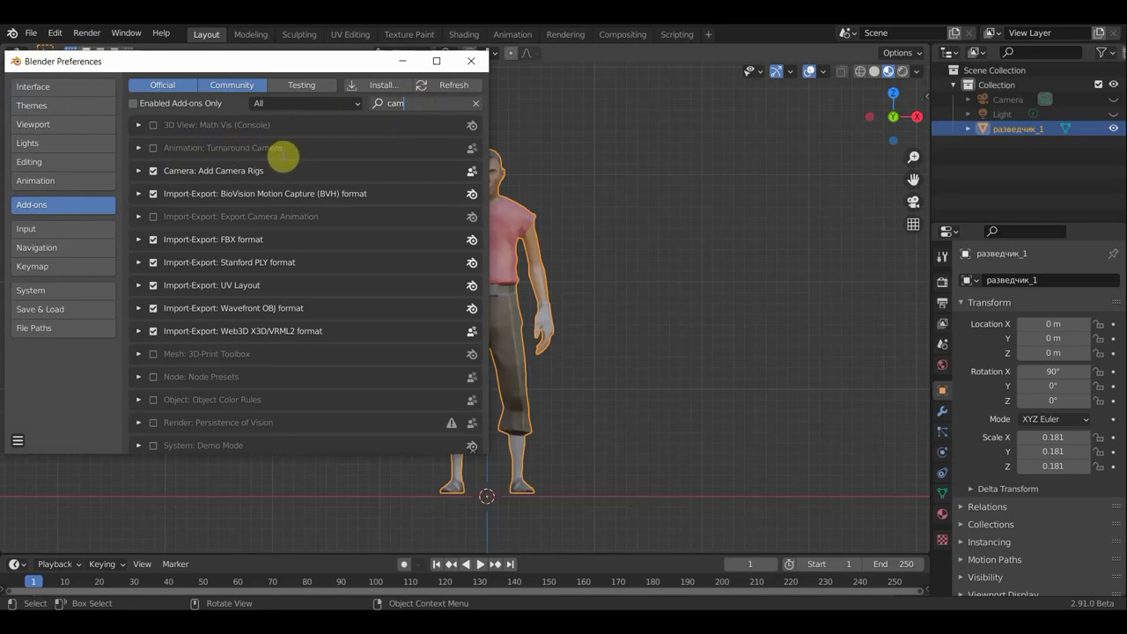
left_click(153, 147)
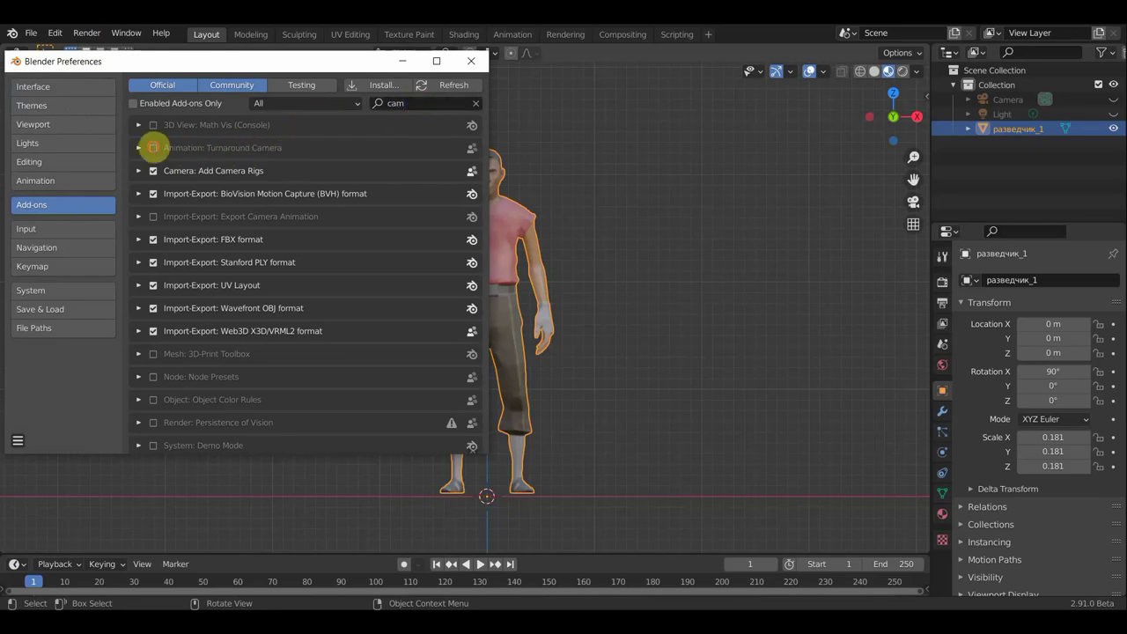
left_click(154, 148)
left_click(153, 171)
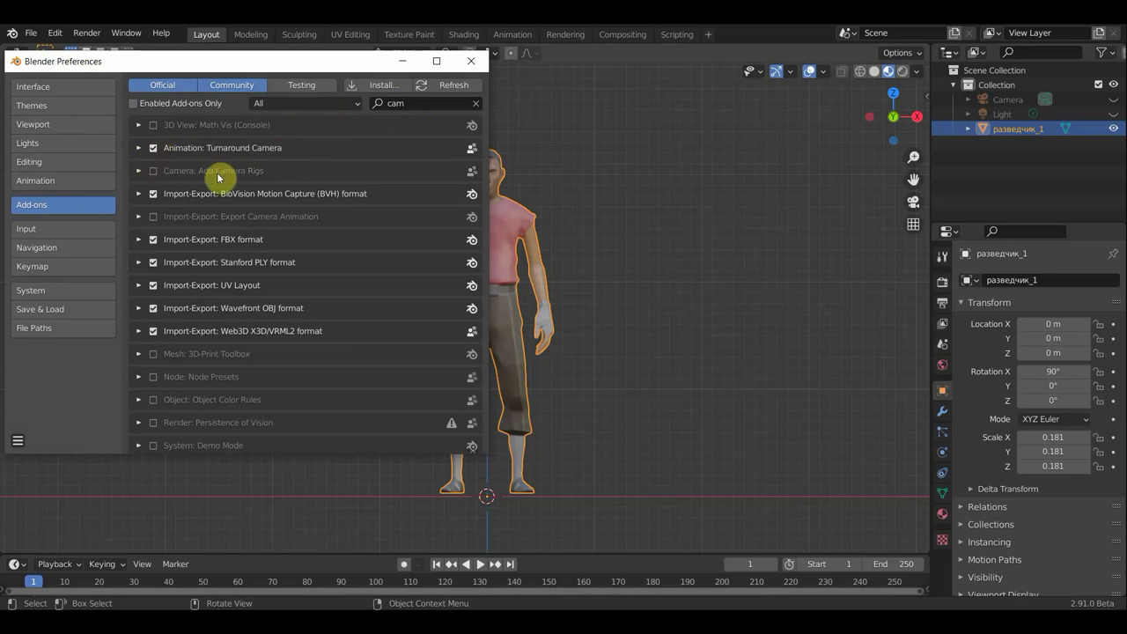
left_click(476, 63)
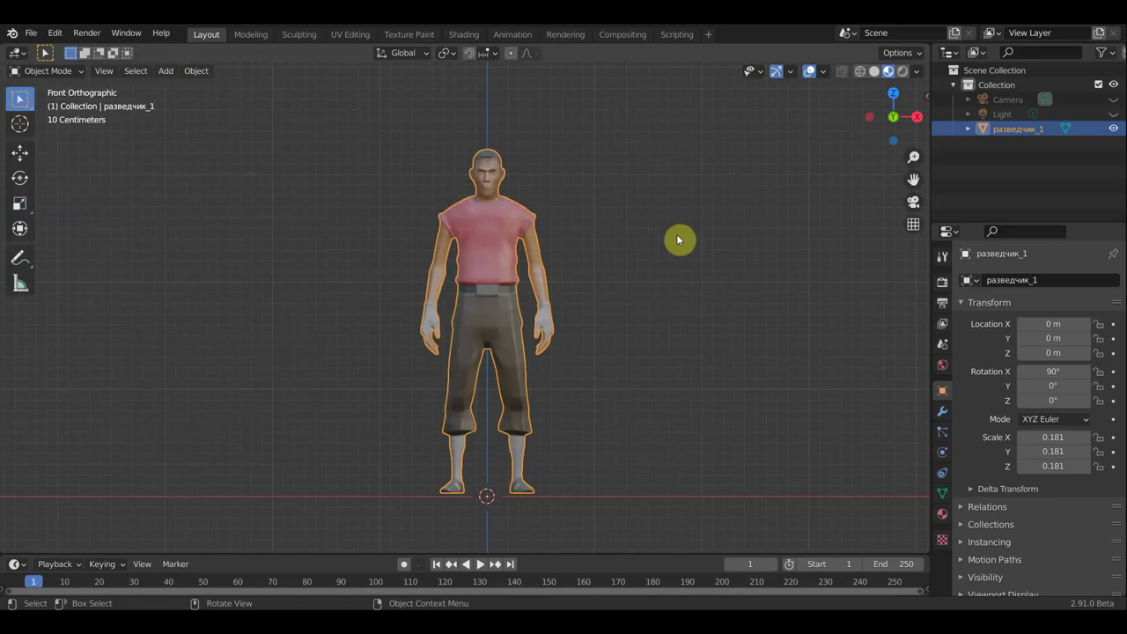
Show the Turnaround Camera panel in the sidebar's Animate tab and orbit to perspective
key("n")
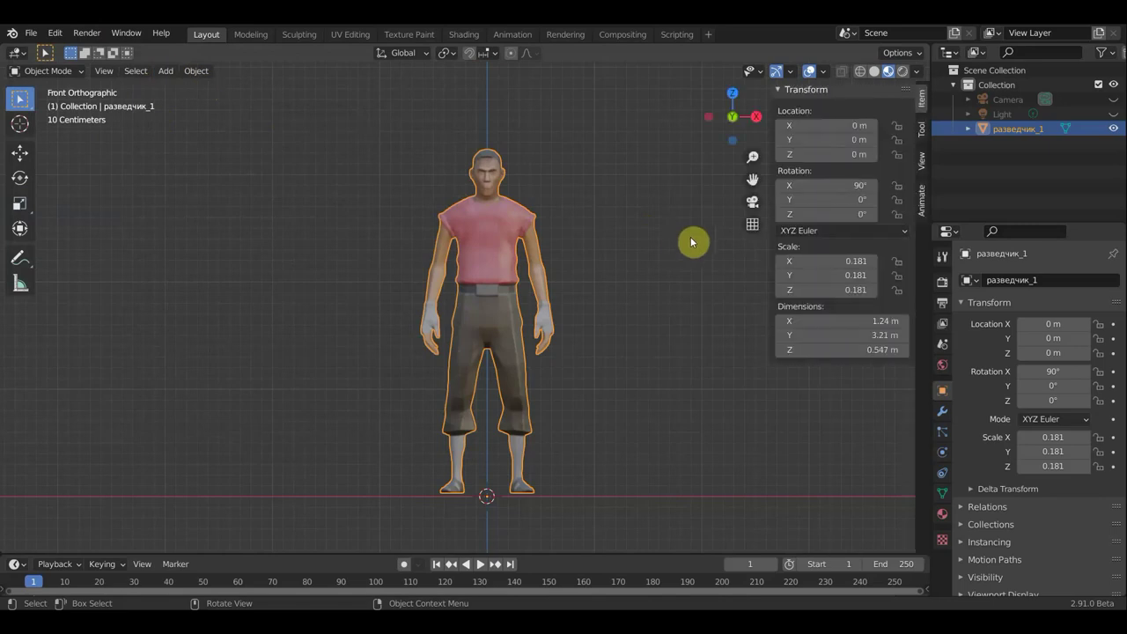
left_click(923, 202)
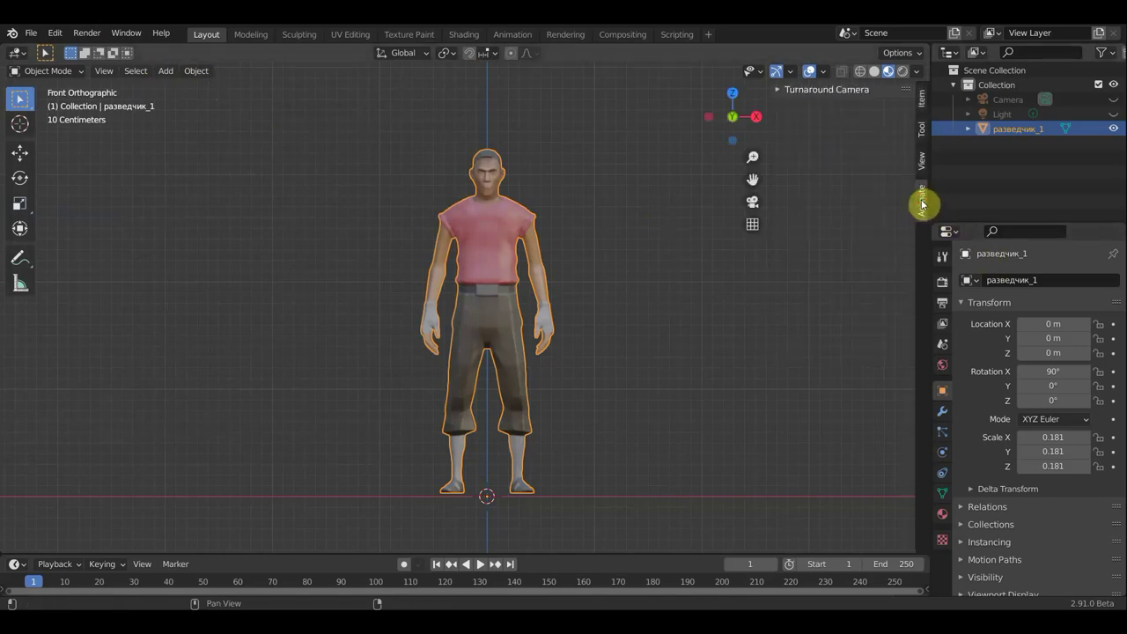
left_click(781, 89)
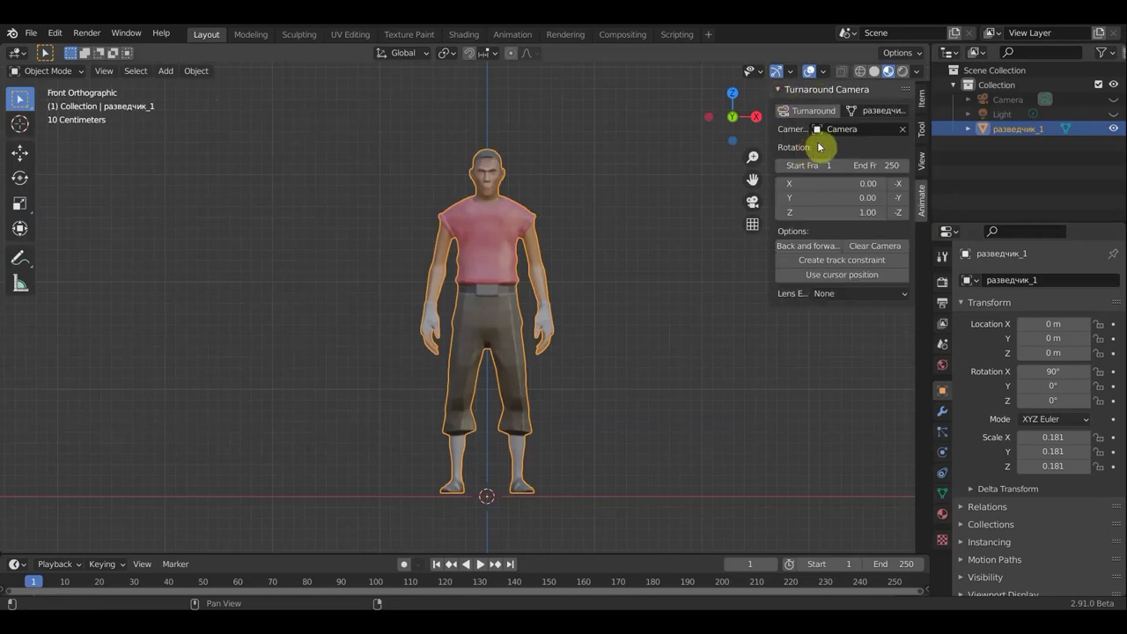
scroll(498, 238, "down", 4)
middle_click_drag(516, 252, 517, 275)
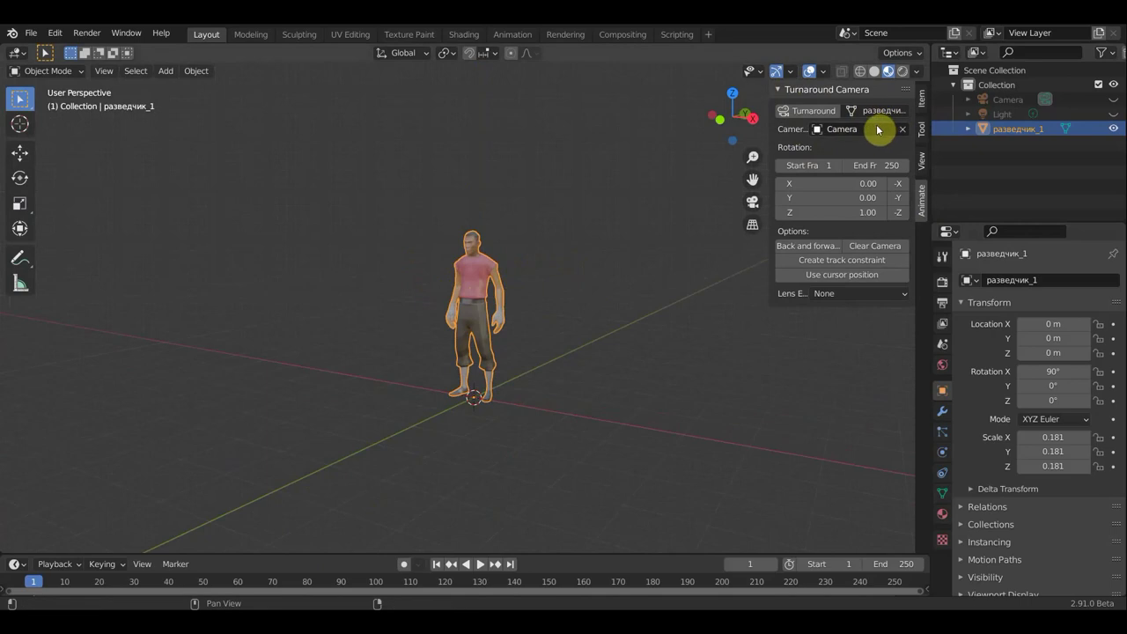
Keep Camera as the camera used for the turnaround
scroll(467, 315, "up", 2)
scroll(501, 302, "up", 2)
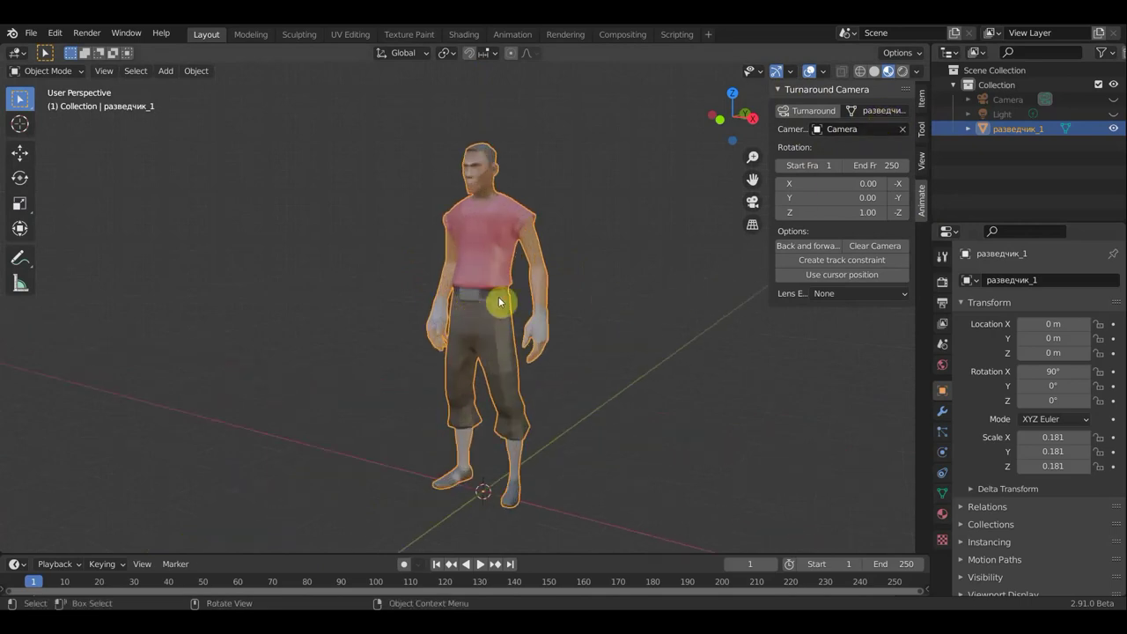
scroll(496, 298, "down", 2)
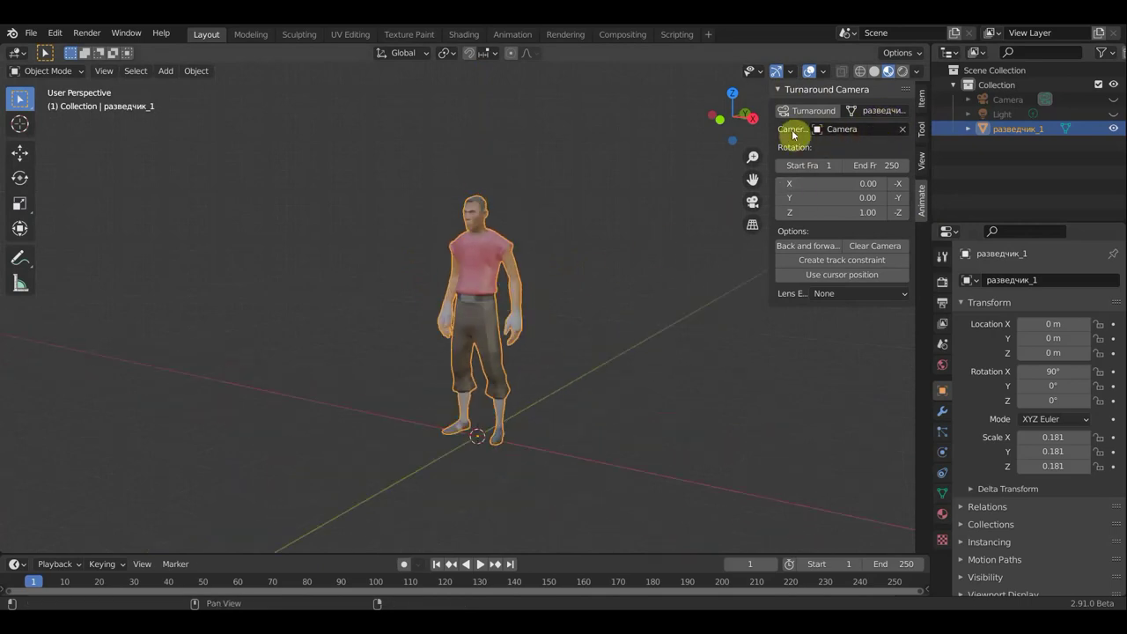
left_click(888, 130)
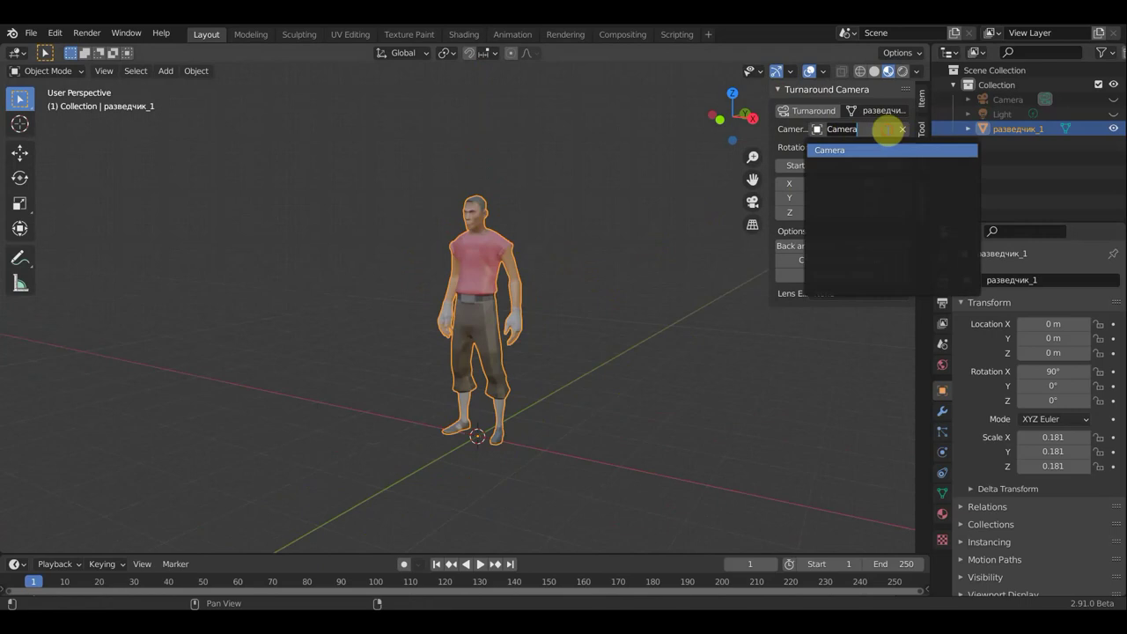
left_click(739, 174)
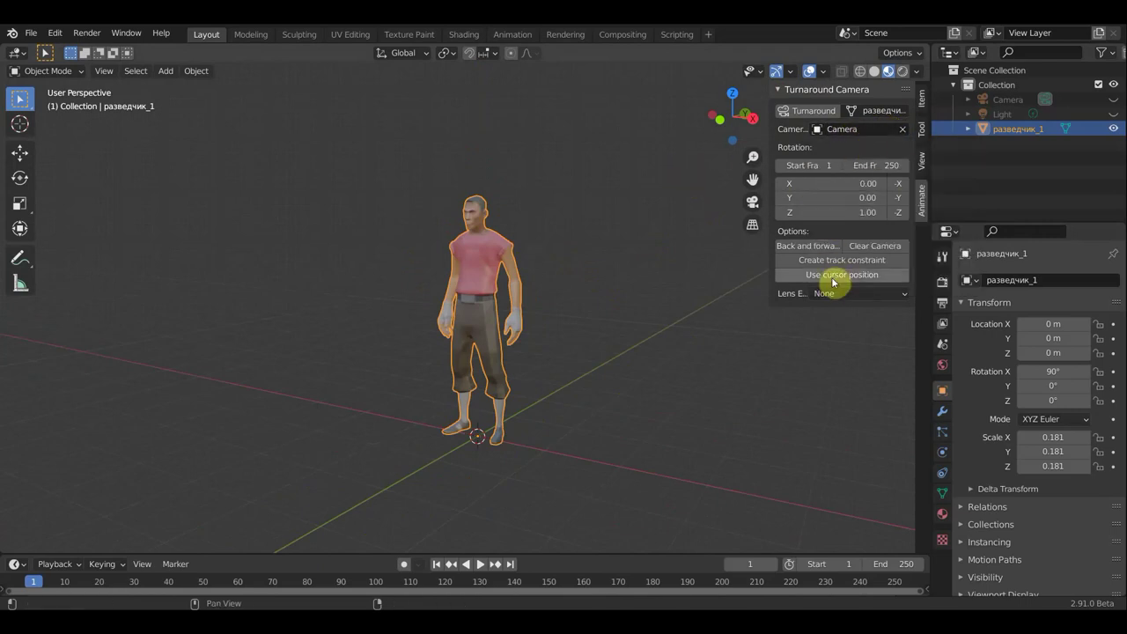
Generate the turnaround around the character and view it from the side
left_click(800, 111)
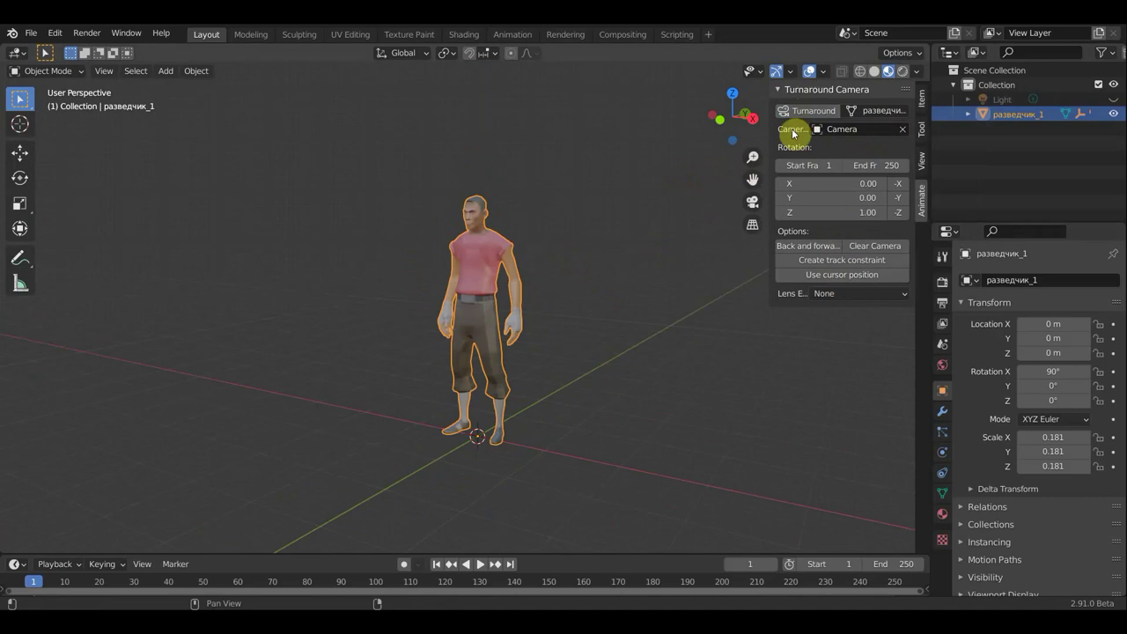
scroll(555, 287, "down", 5)
scroll(555, 286, "down", 1)
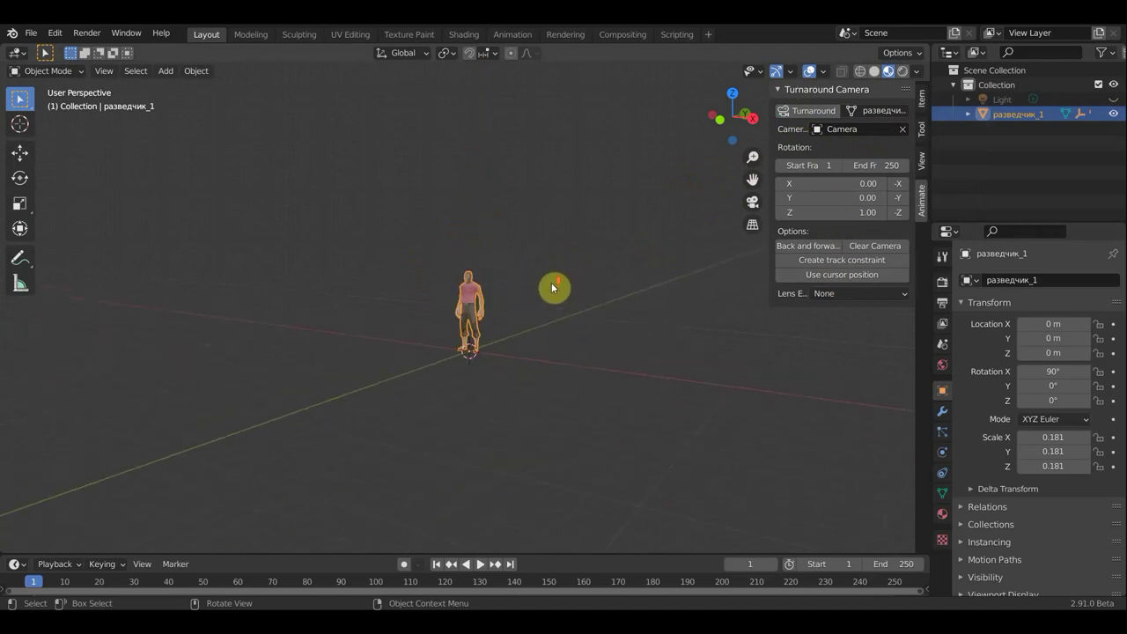
mouse_move(555, 287)
middle_mouse_down()
mouse_move(465, 276)
mouse_move(449, 289)
mouse_move(519, 307)
mouse_move(473, 307)
mouse_move(527, 290)
middle_mouse_up()
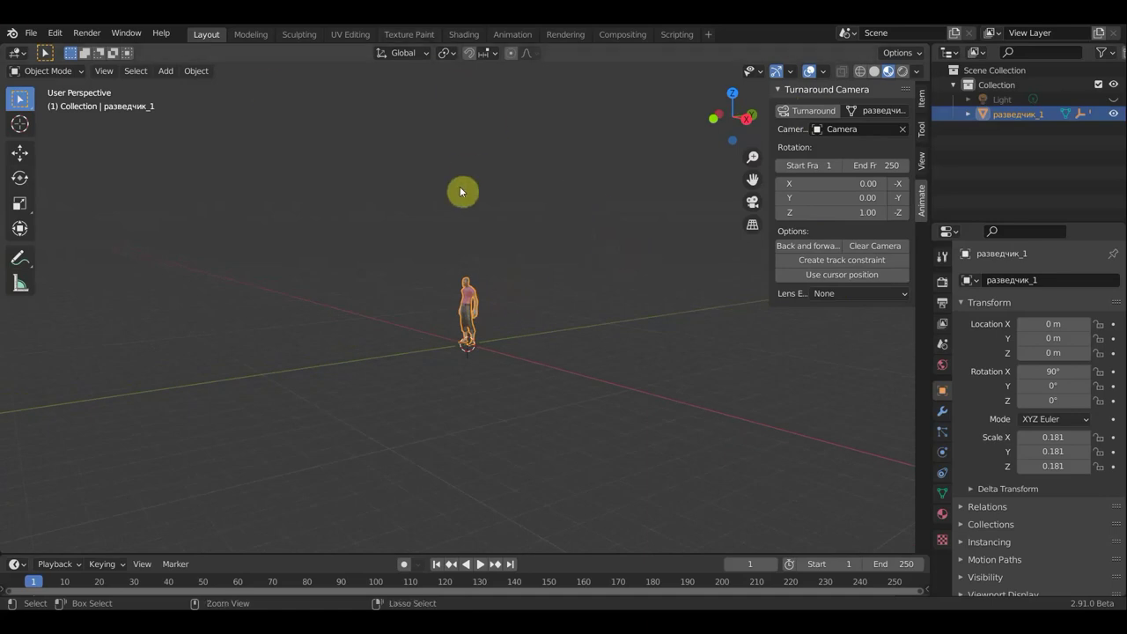
Undo the turnaround, unhide Camera, reselect the character and regenerate the turnaround
key("ctrl+z")
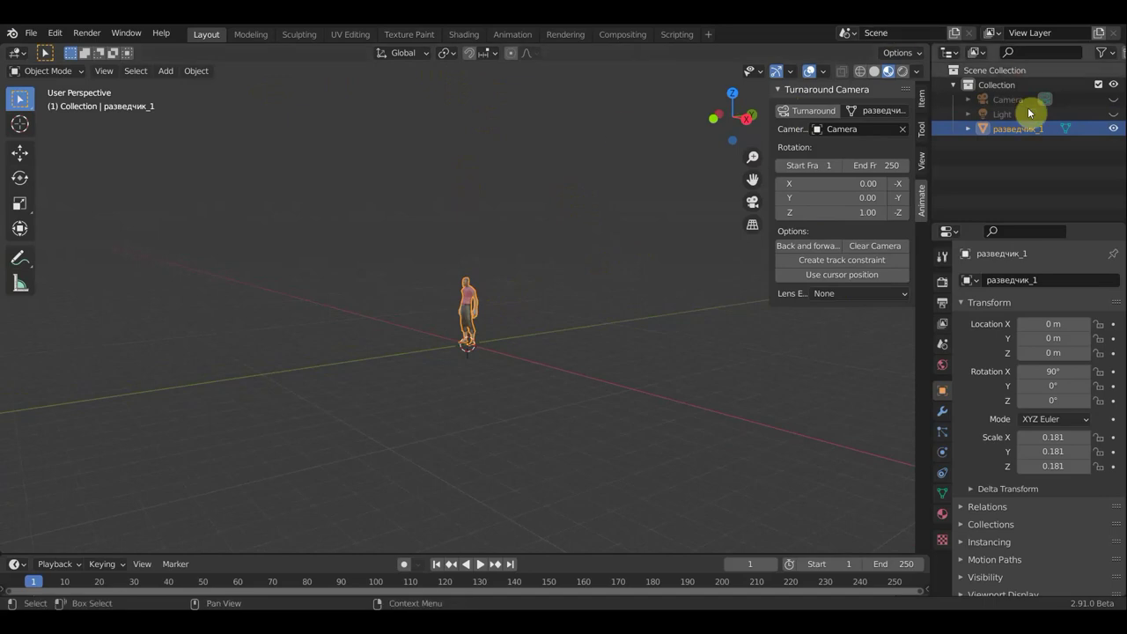
left_click(1114, 99)
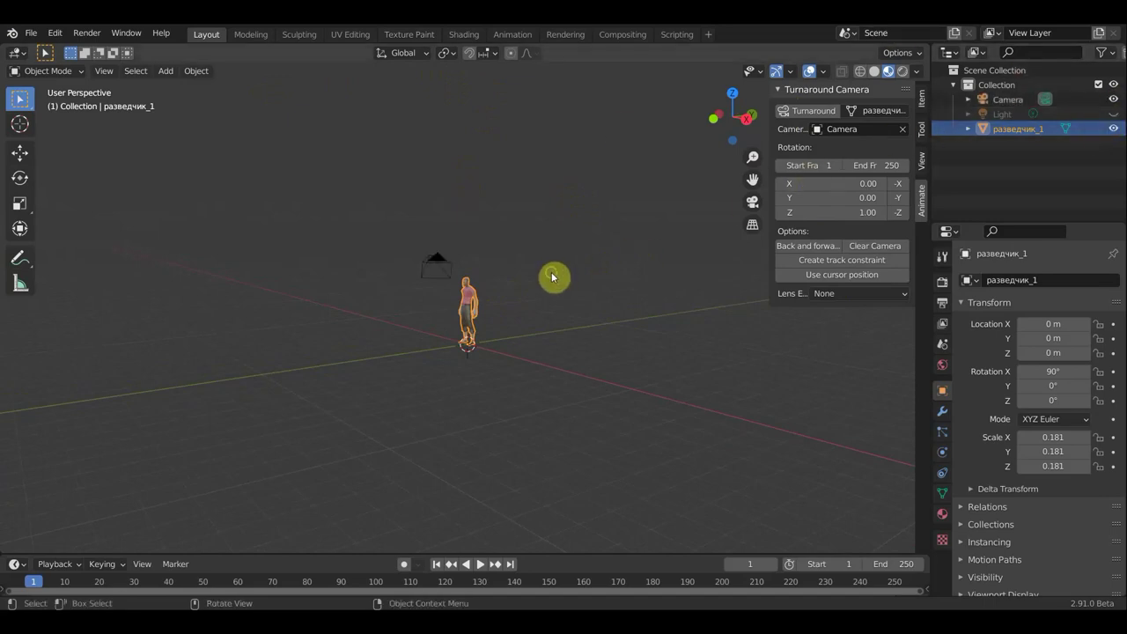
middle_click_drag(554, 276, 343, 285)
left_click(350, 291)
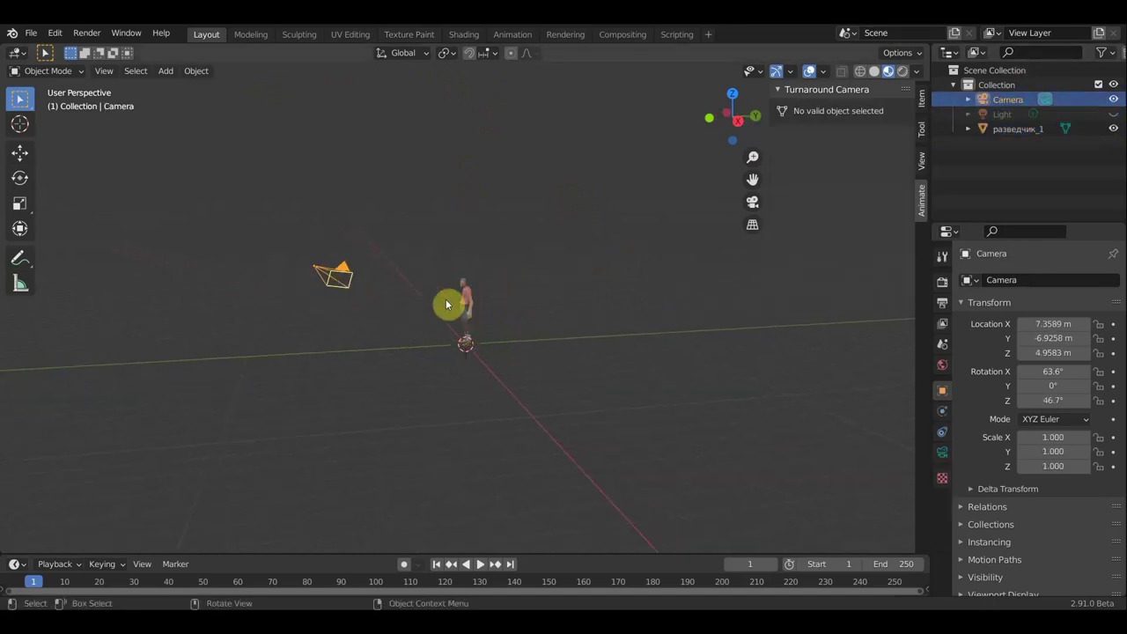
left_click(466, 300)
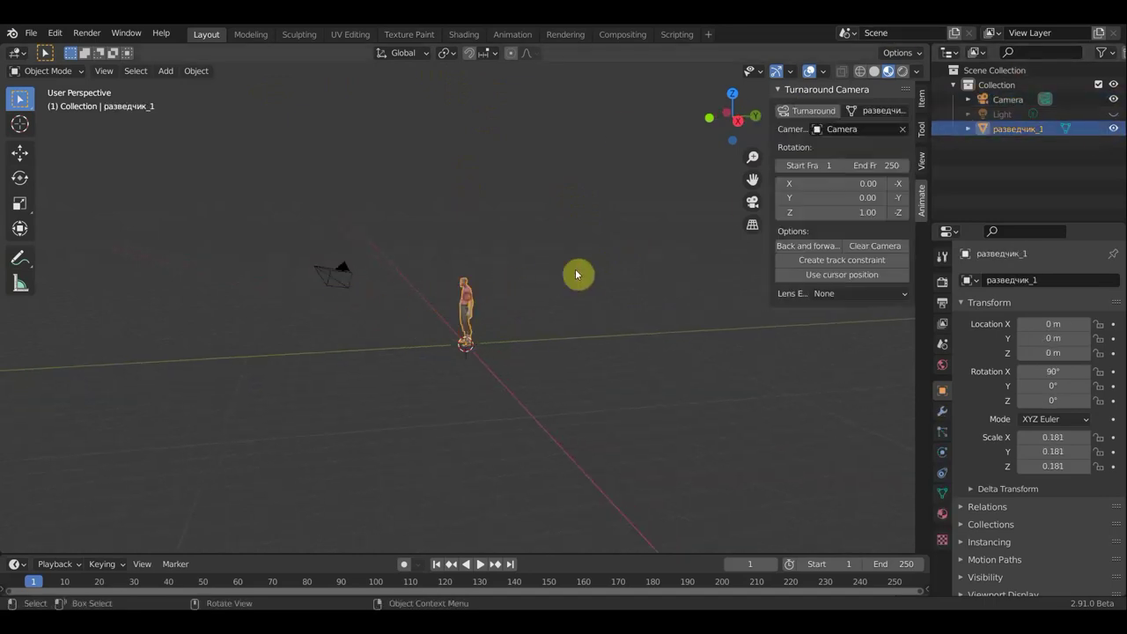
left_click(813, 111)
Move the Camera up and left to about Z 11.251 m
scroll(460, 382, "down", 2)
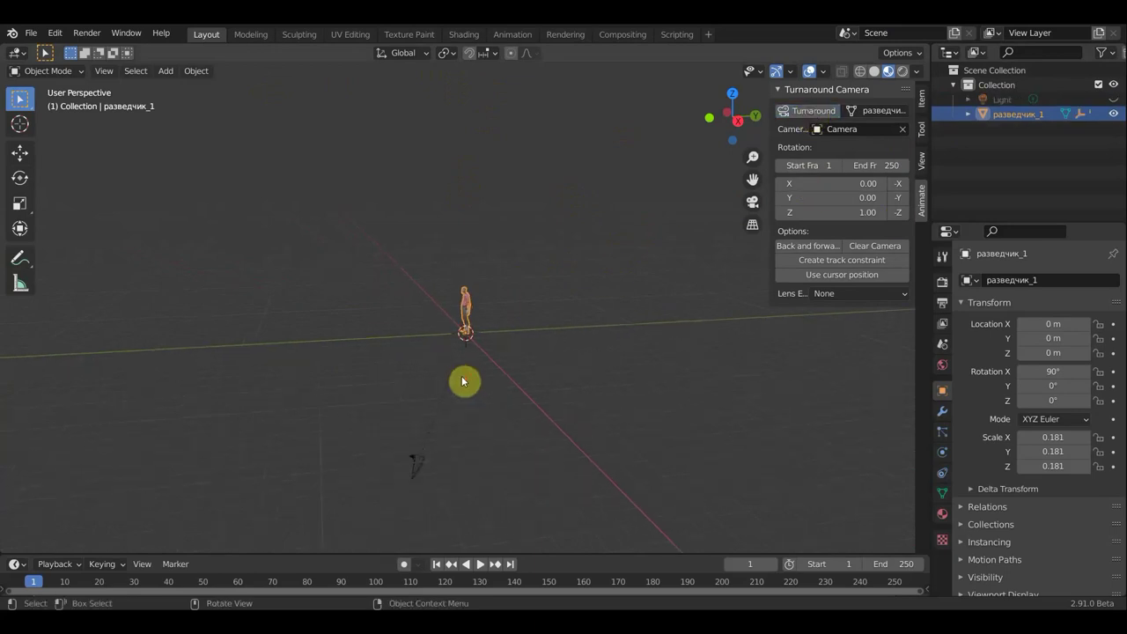
left_click(421, 468)
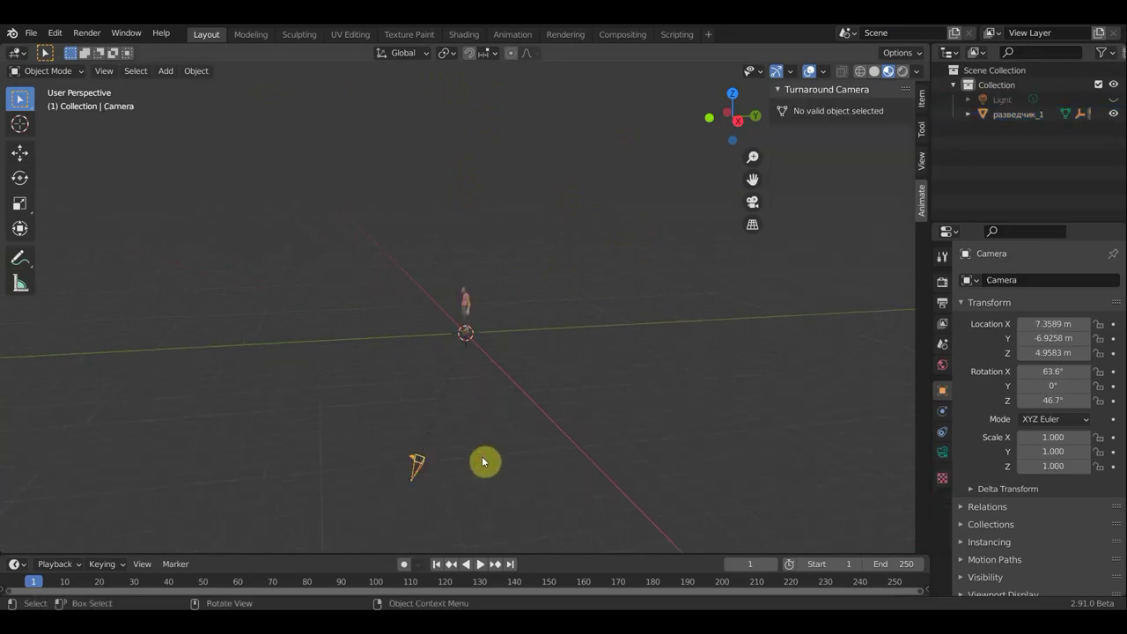
key("g")
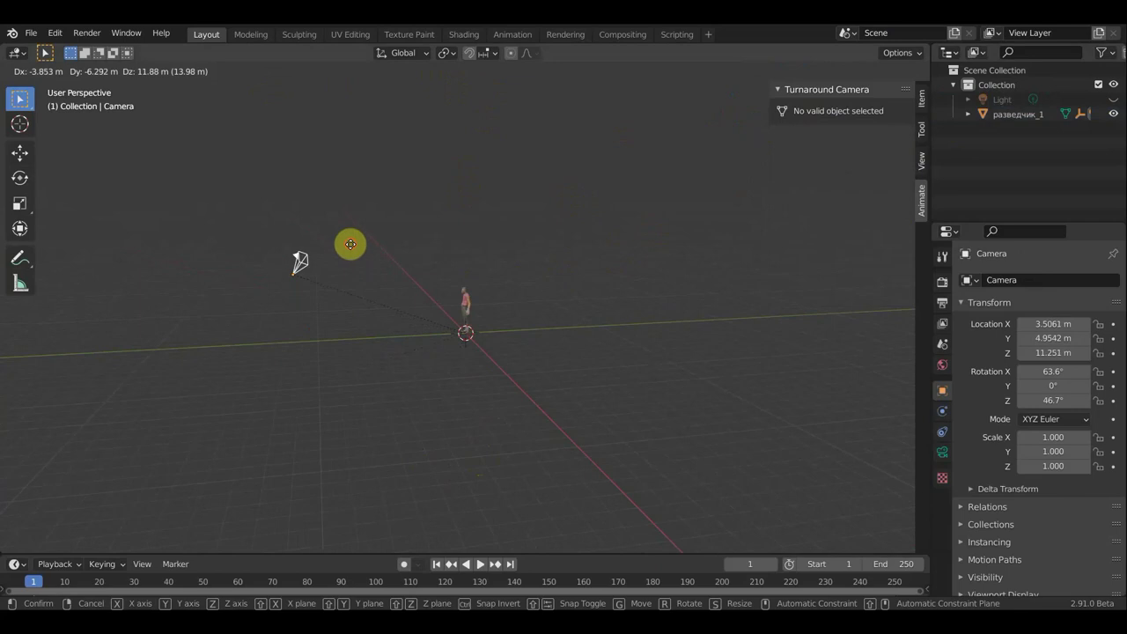
left_click(352, 250)
scroll(445, 247, "up", 2)
mouse_move(440, 249)
middle_mouse_down()
mouse_move(476, 261)
mouse_move(390, 270)
mouse_move(466, 310)
middle_mouse_up()
Regenerate the turnaround with the back-and-forward and clear camera options enabled
left_click(466, 310)
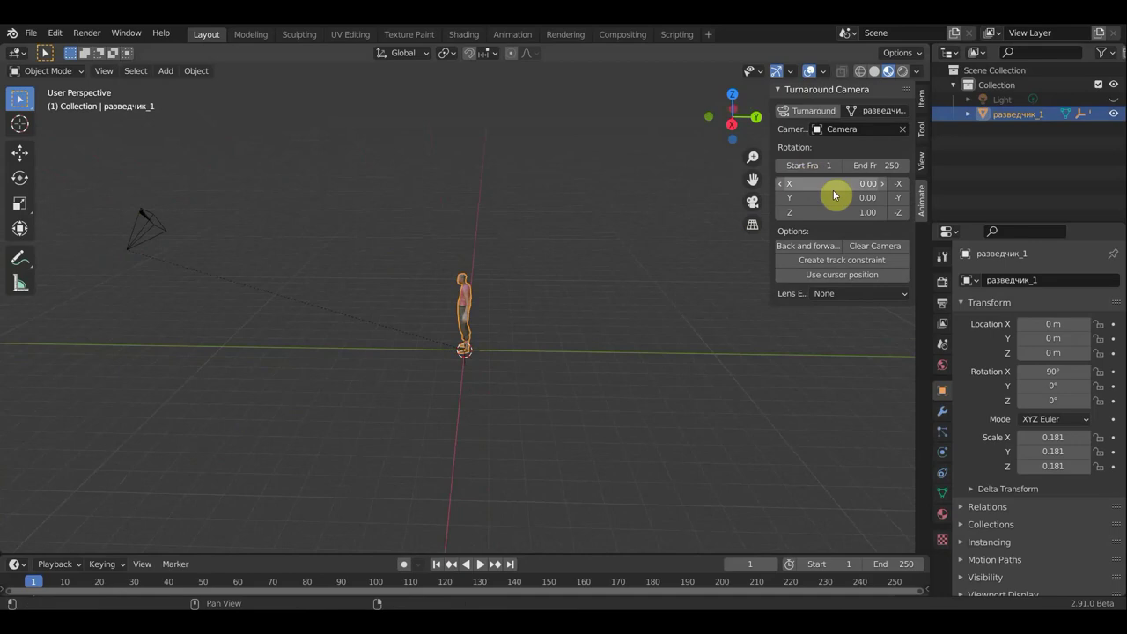
left_click(825, 249)
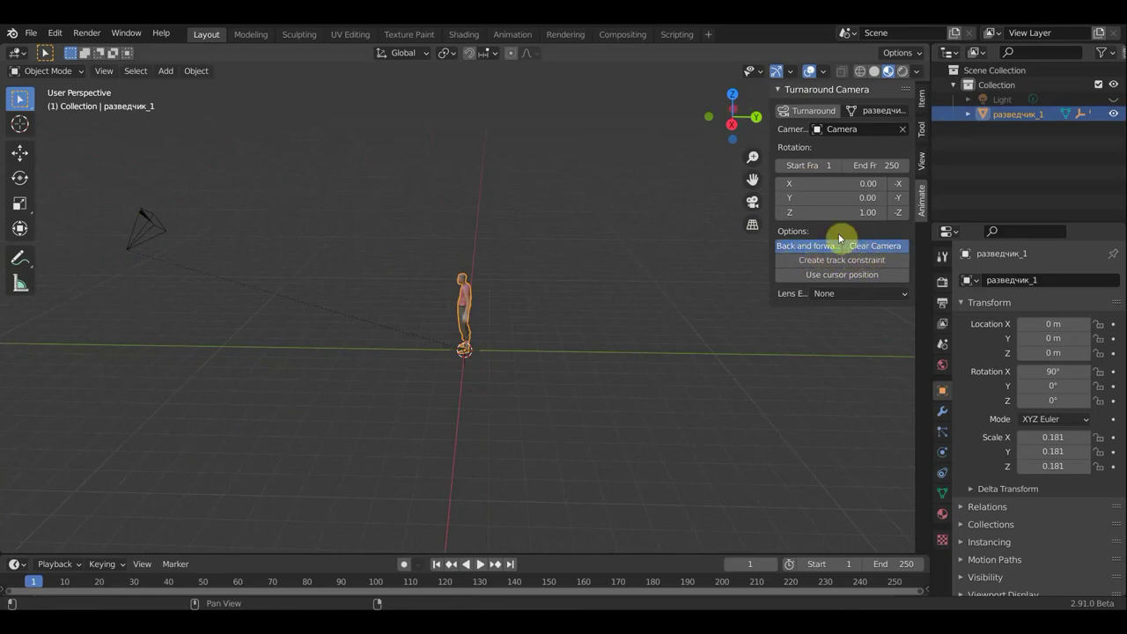
left_click(874, 252)
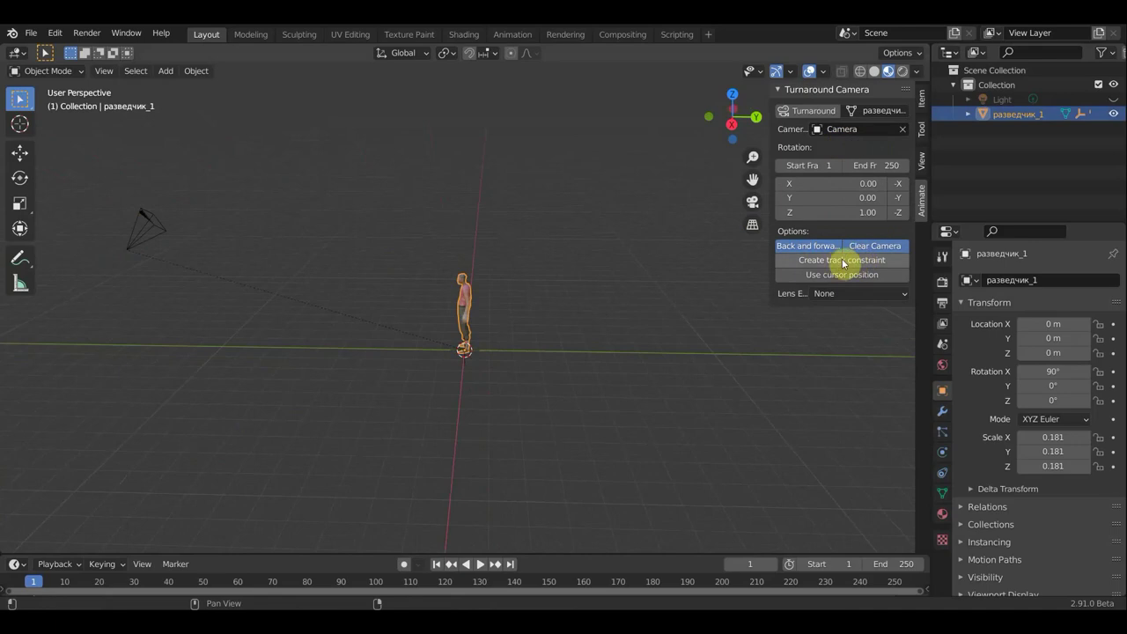
left_click(809, 109)
mouse_move(505, 299)
middle_mouse_down()
mouse_move(516, 317)
mouse_move(572, 288)
middle_mouse_up()
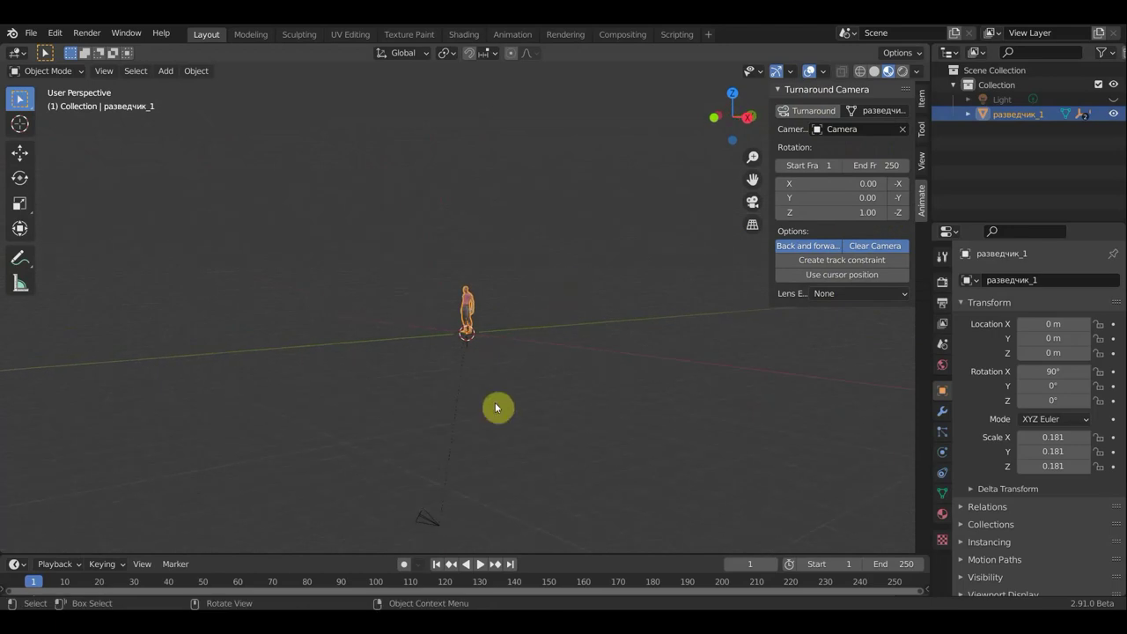
Move the camera to -1.1801, 4.3538, 9.3072 m, rotate it to 45°, 47.7°, 80.3°, and reselect the character
left_click(438, 521)
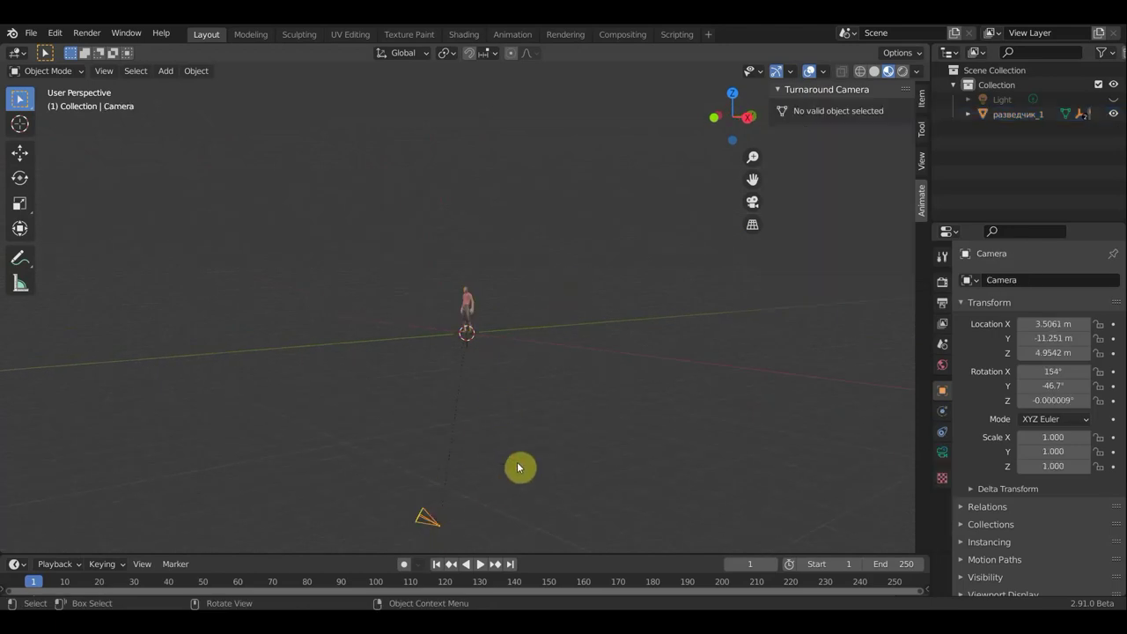
key("g")
left_click(414, 216)
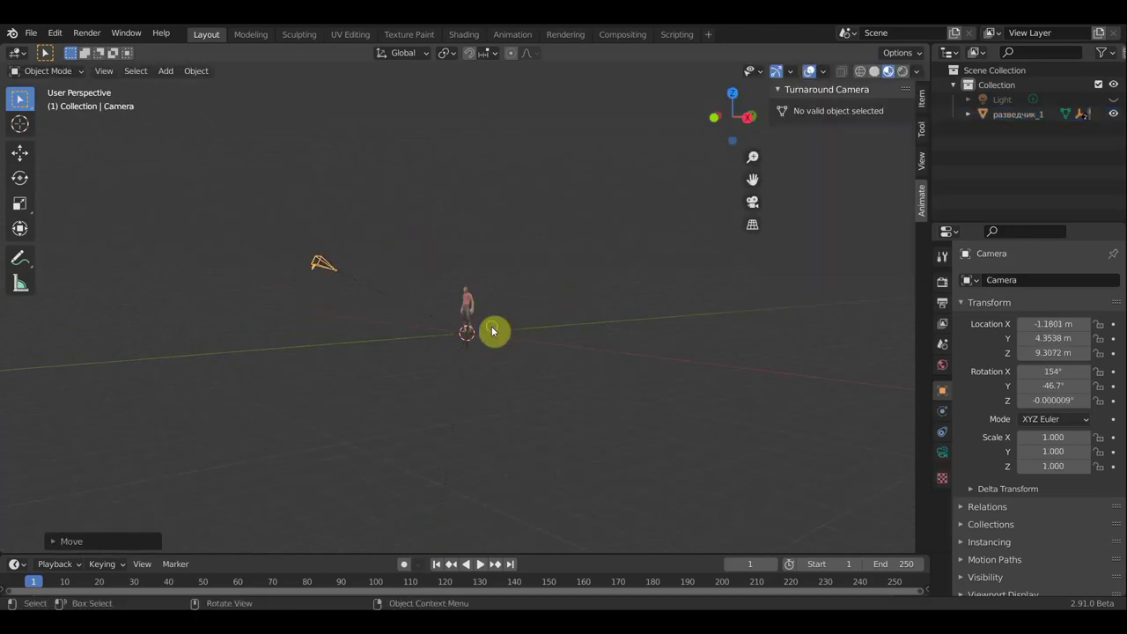
middle_click_drag(493, 331, 393, 347)
key("r")
left_click(267, 266)
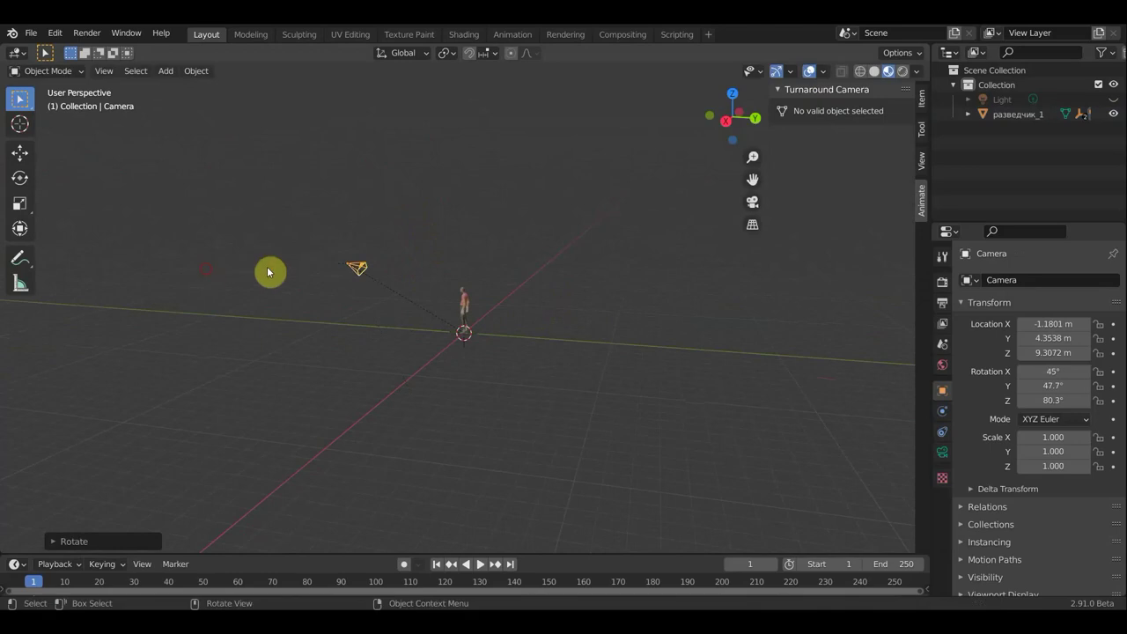
mouse_move(267, 266)
middle_mouse_down()
mouse_move(548, 212)
mouse_move(520, 254)
middle_mouse_up()
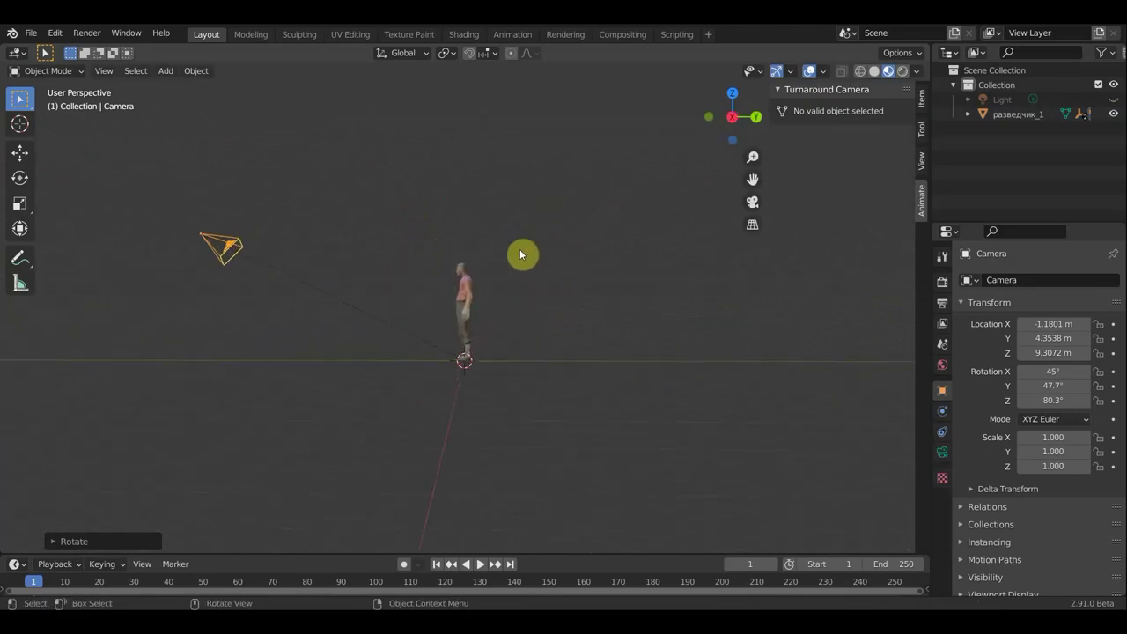
left_click(467, 298)
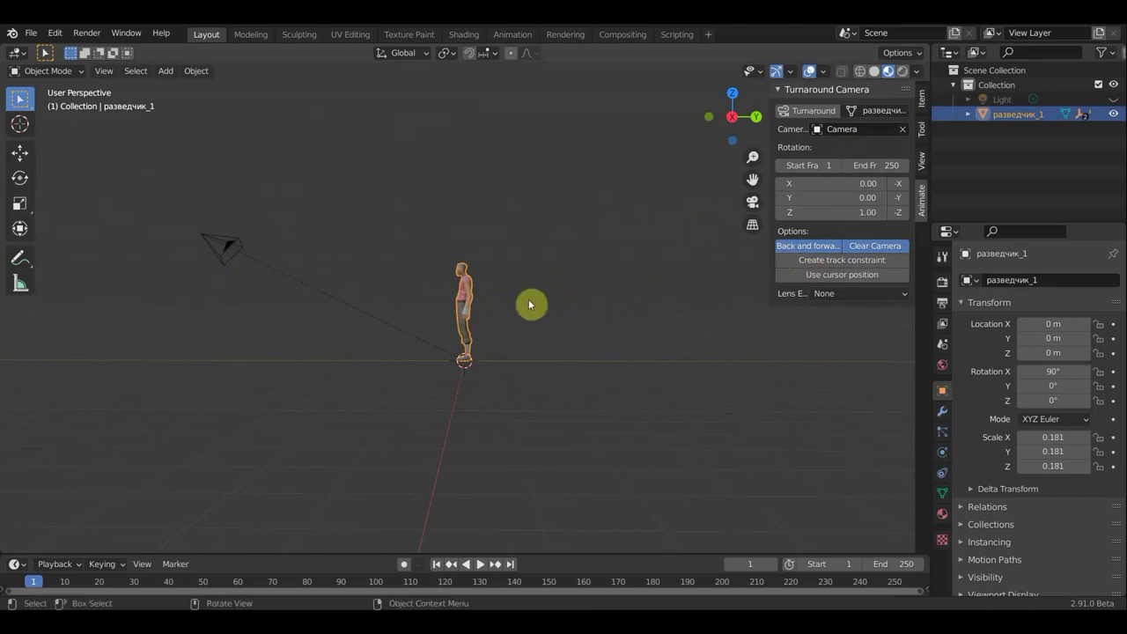
Regenerate the turnaround with Create track constraint on and Dolly zoom lens effect, then select the camera
left_click(825, 260)
left_click(839, 297)
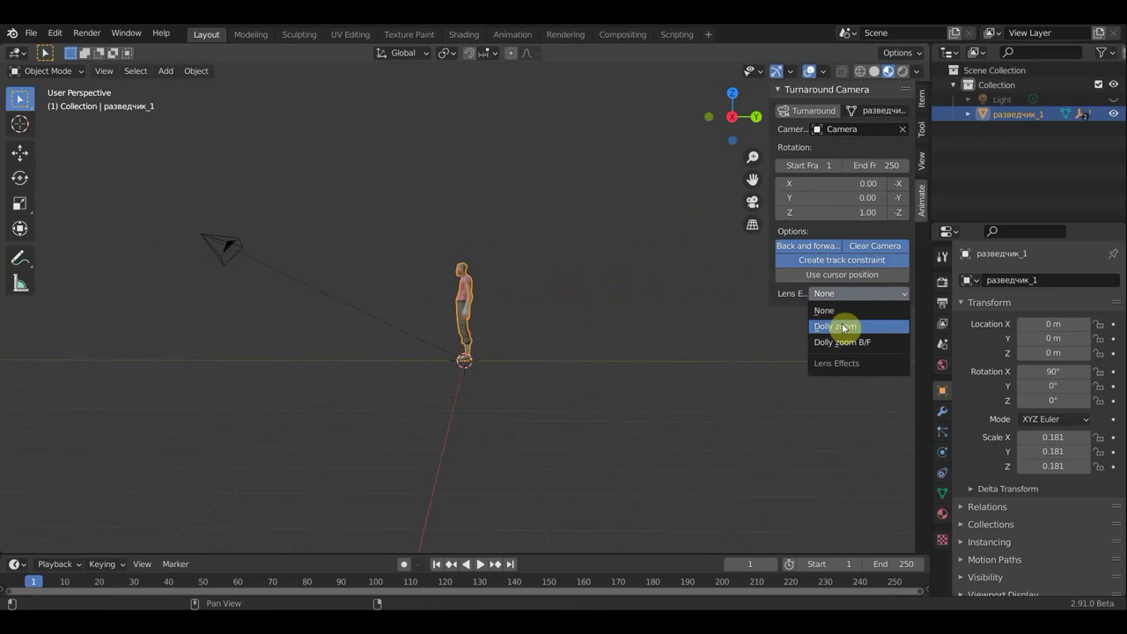
left_click(837, 328)
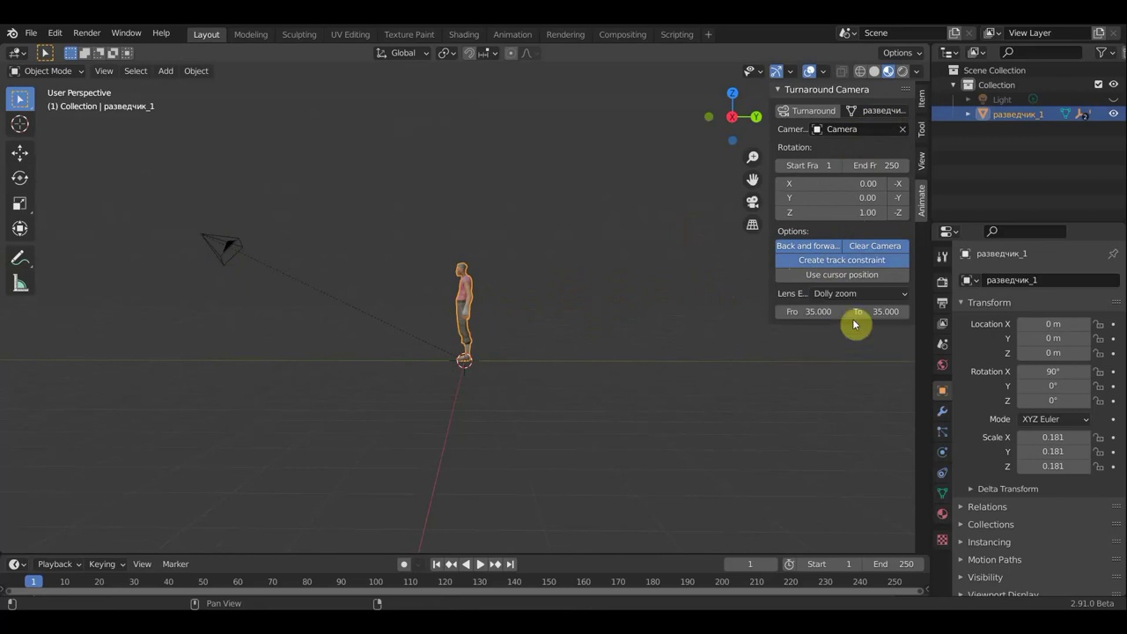
left_click(809, 113)
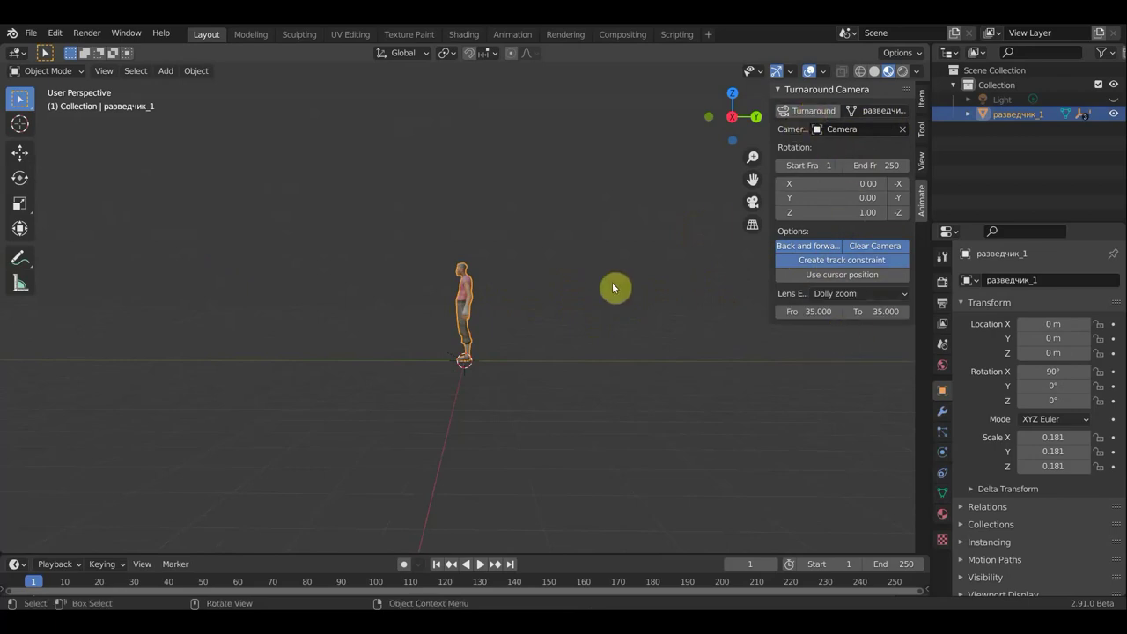
scroll(547, 307, "down", 2)
left_click(385, 517)
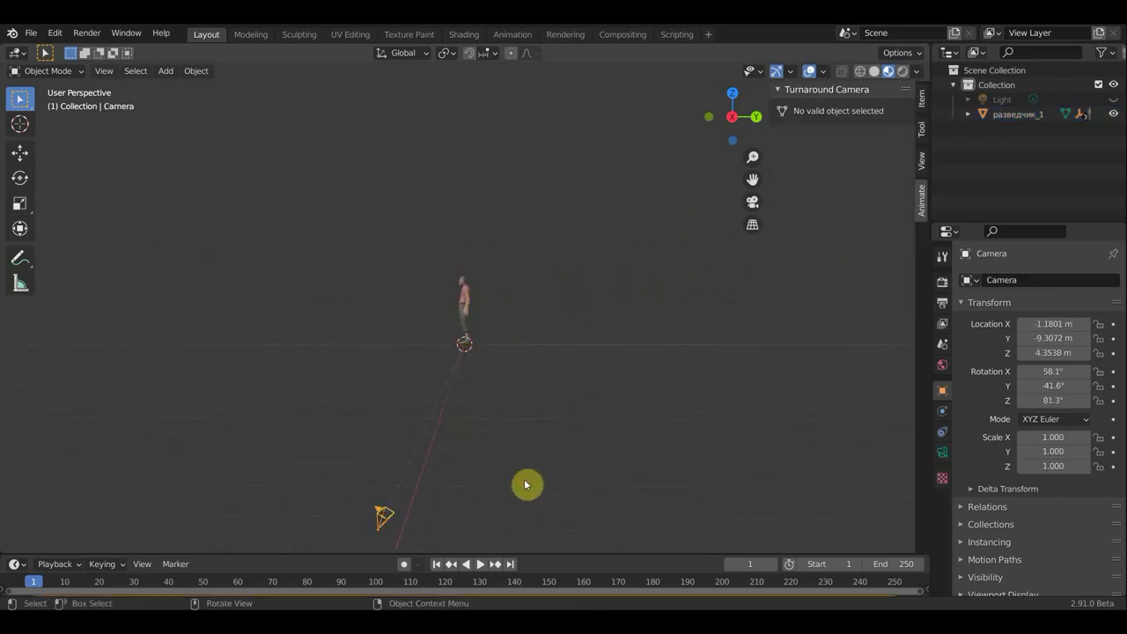
Delete the old camera and add a new Camera
key("Delete")
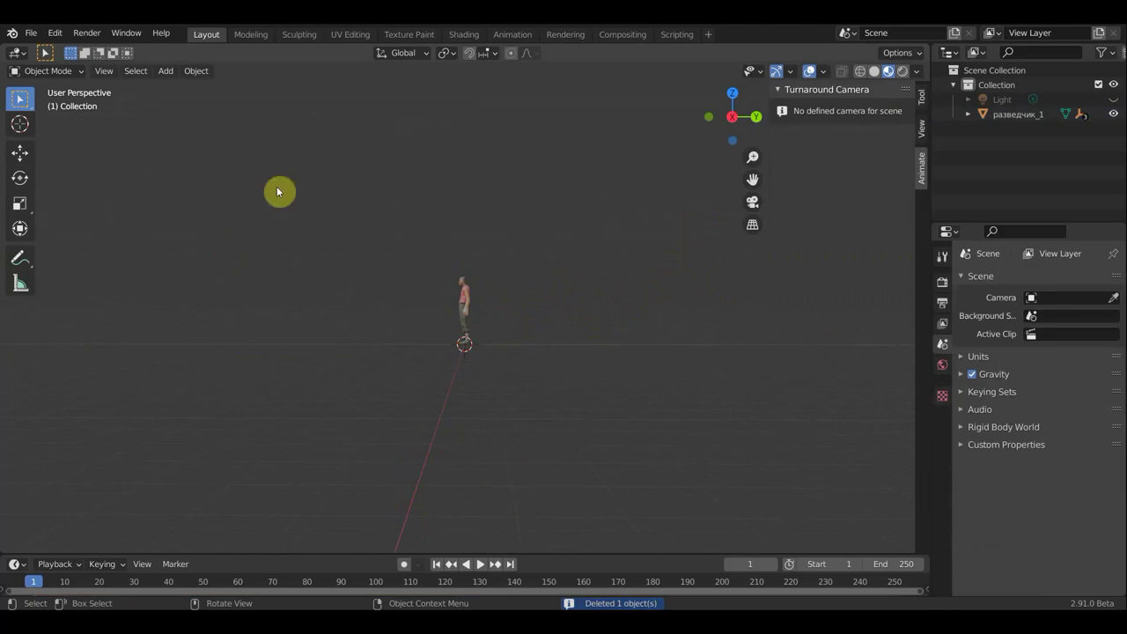
left_click(164, 72)
mouse_move(191, 305)
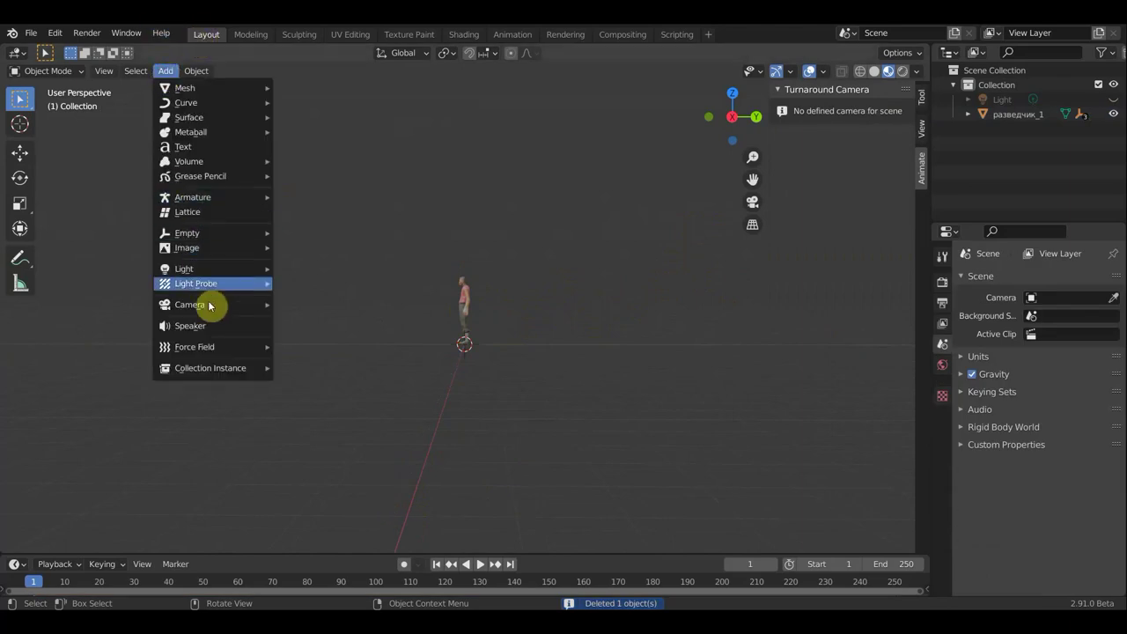
left_click(312, 306)
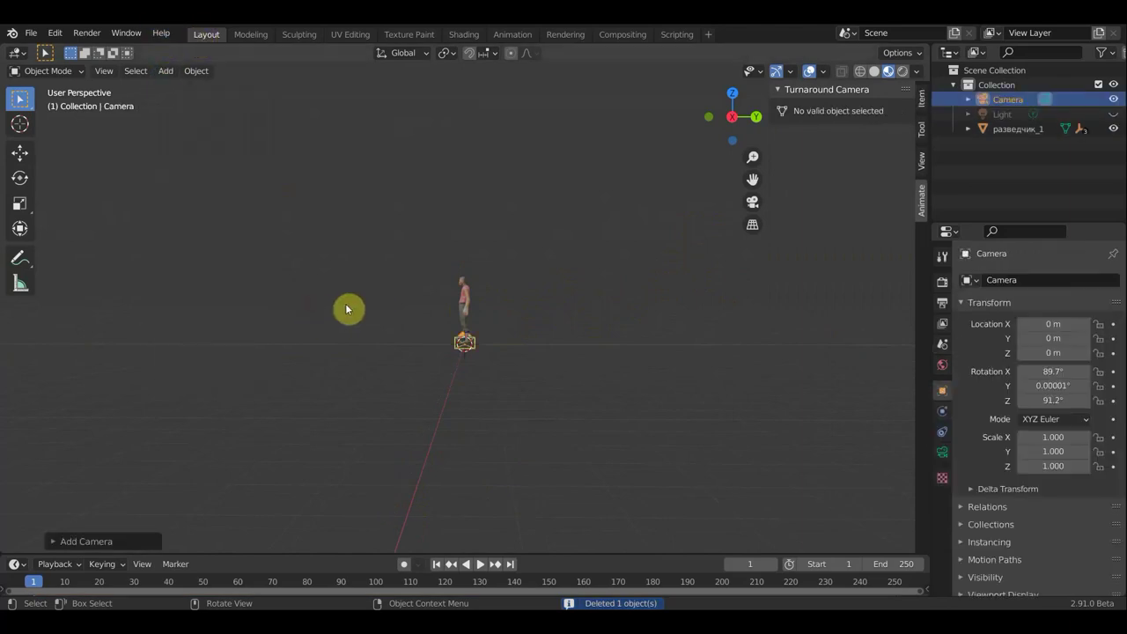
Move the new camera to 0.23374, -12.588, 5.356 m in front of the character, then select the character
key("g")
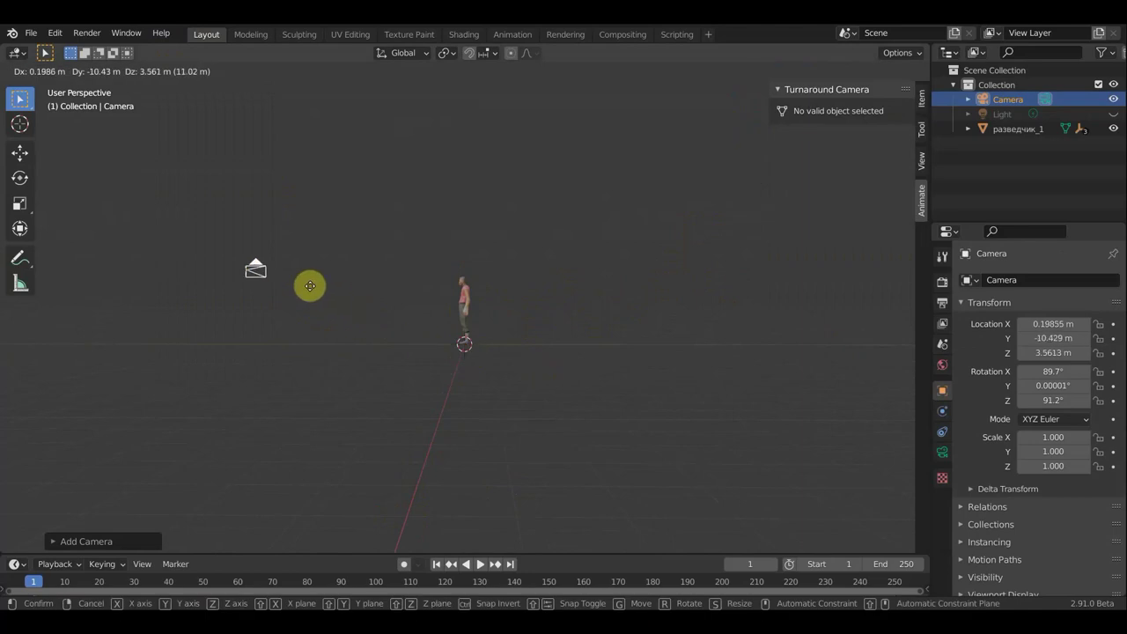
left_click(272, 255)
mouse_move(324, 304)
middle_mouse_down()
mouse_move(343, 397)
mouse_move(401, 376)
middle_mouse_up()
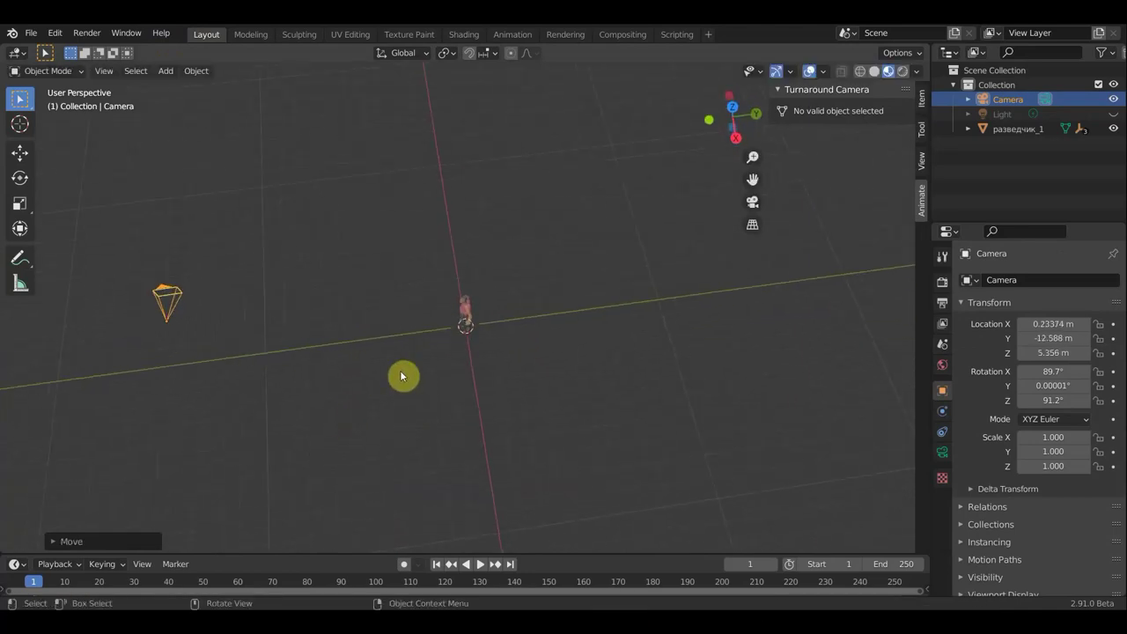
key("KP_7")
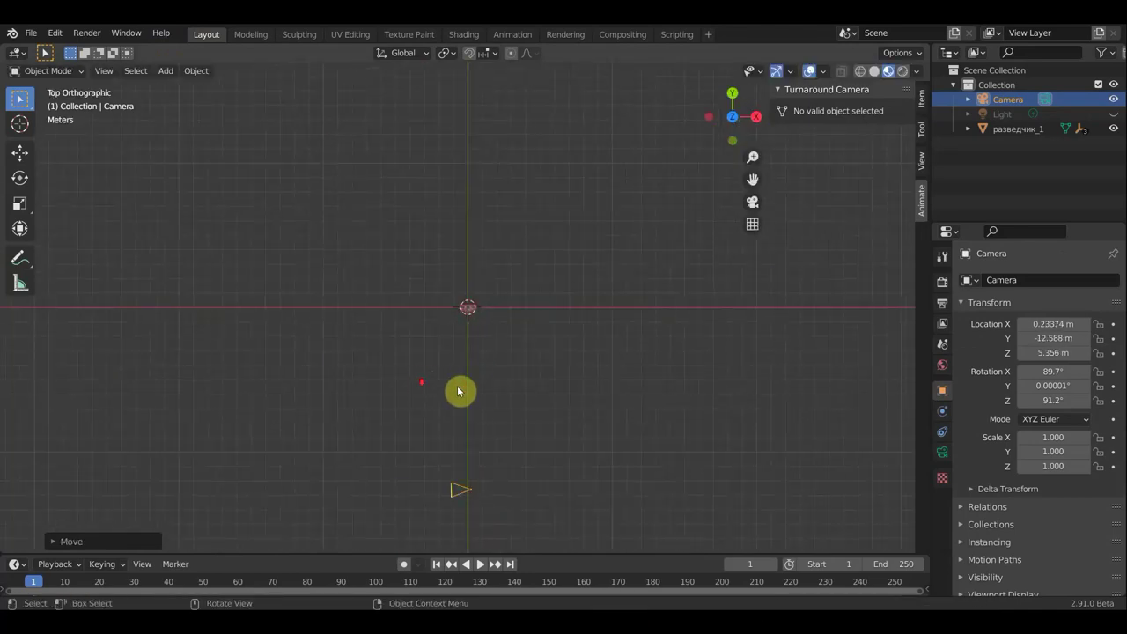
middle_click_drag(480, 395, 485, 323, "shift")
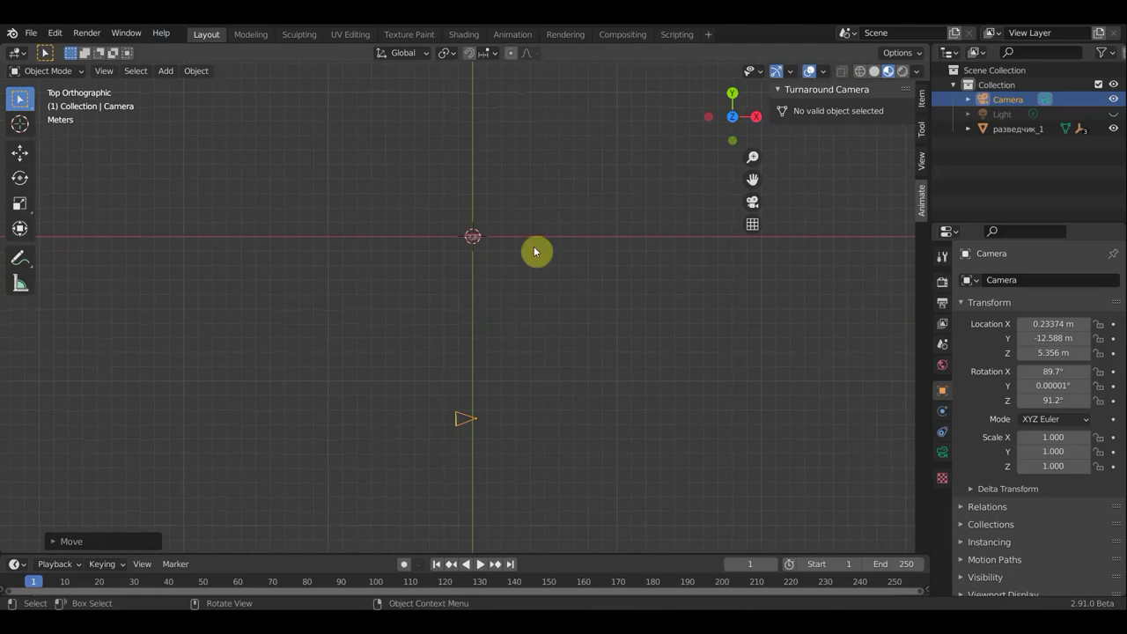
left_click(476, 237)
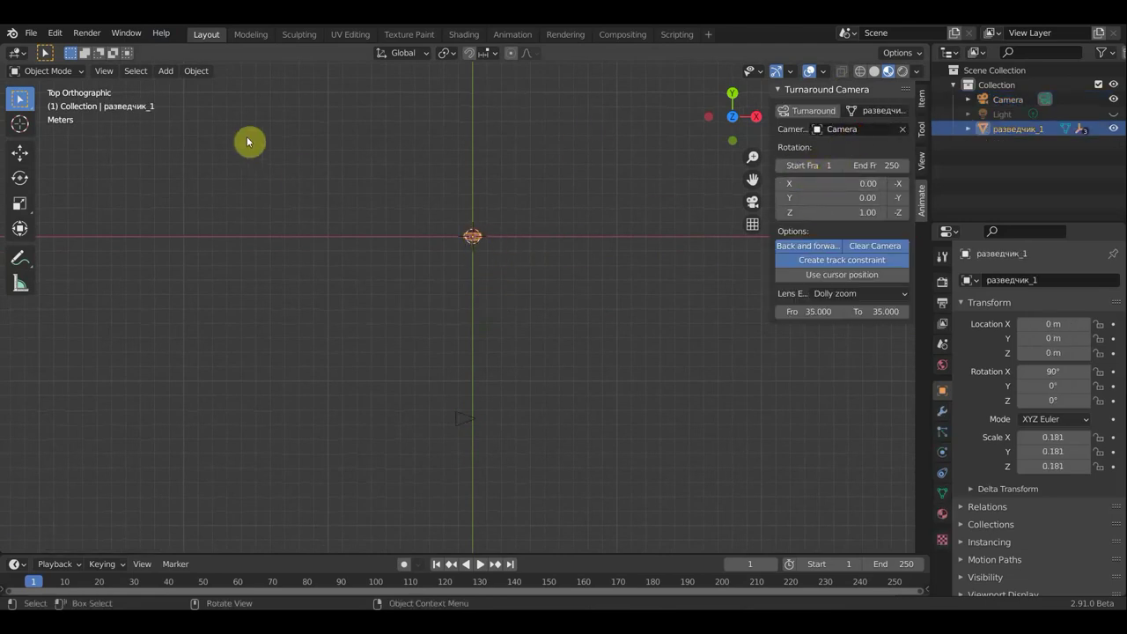
Set the character разведчик_1's origin to its geometry via Object > Set Origin
left_click(189, 73)
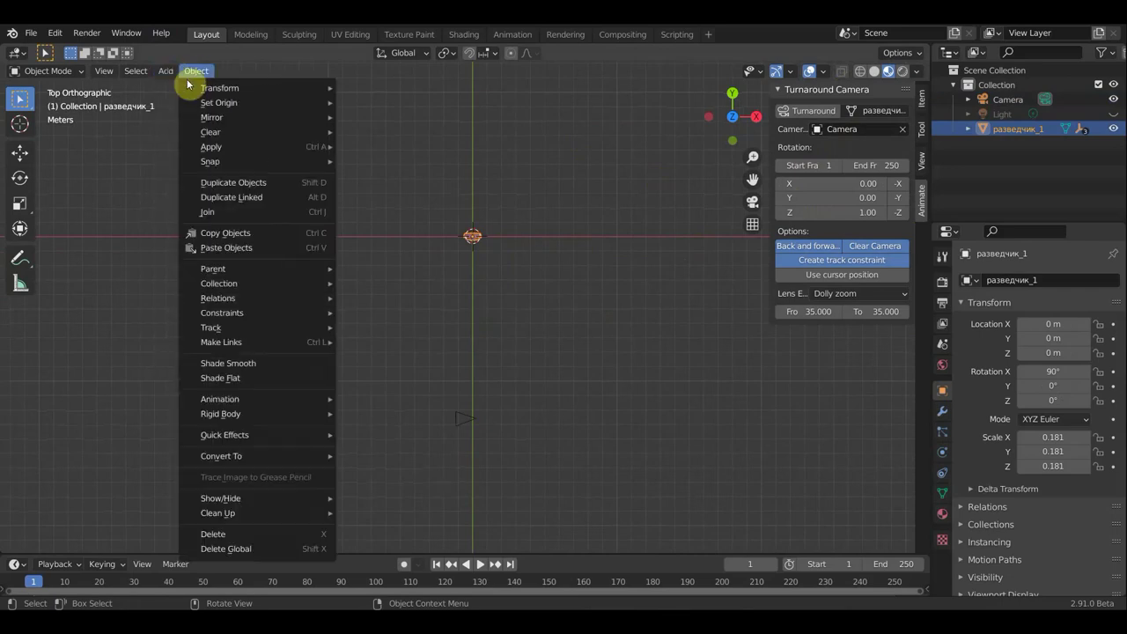
mouse_move(219, 102)
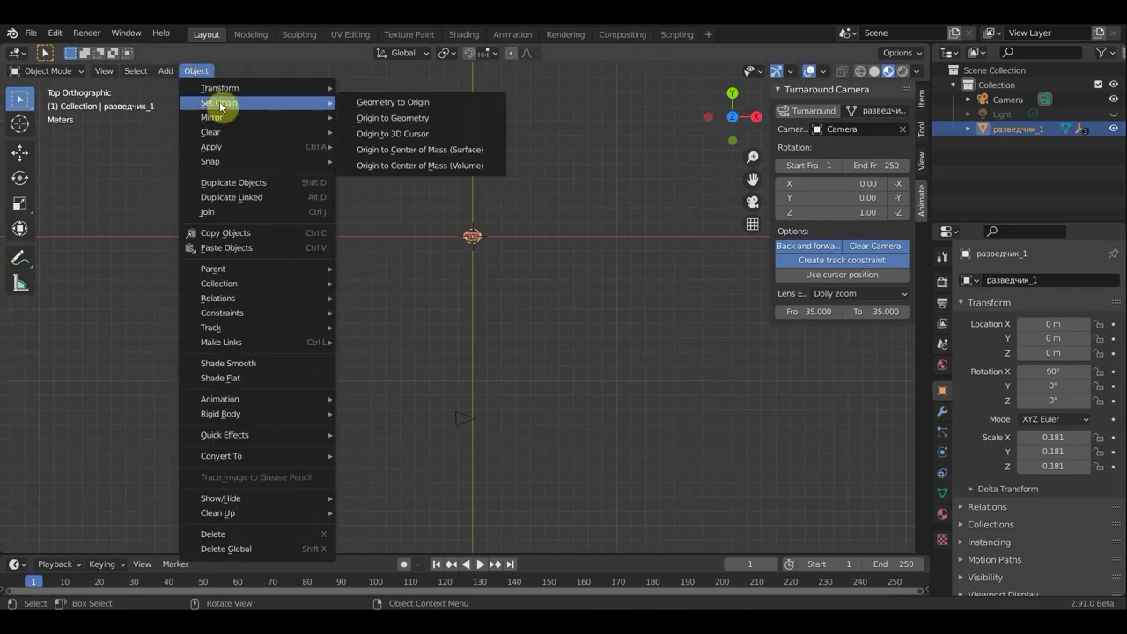
left_click(407, 135)
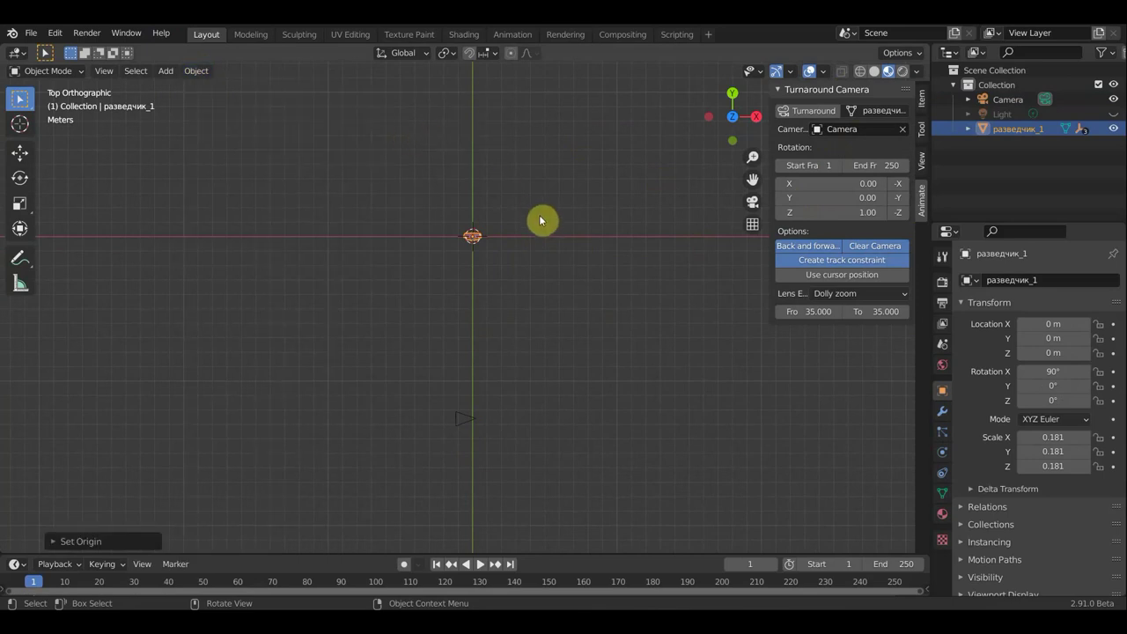
mouse_move(541, 220)
middle_mouse_down()
mouse_move(453, 93)
mouse_move(506, 189)
mouse_move(490, 203)
middle_mouse_up()
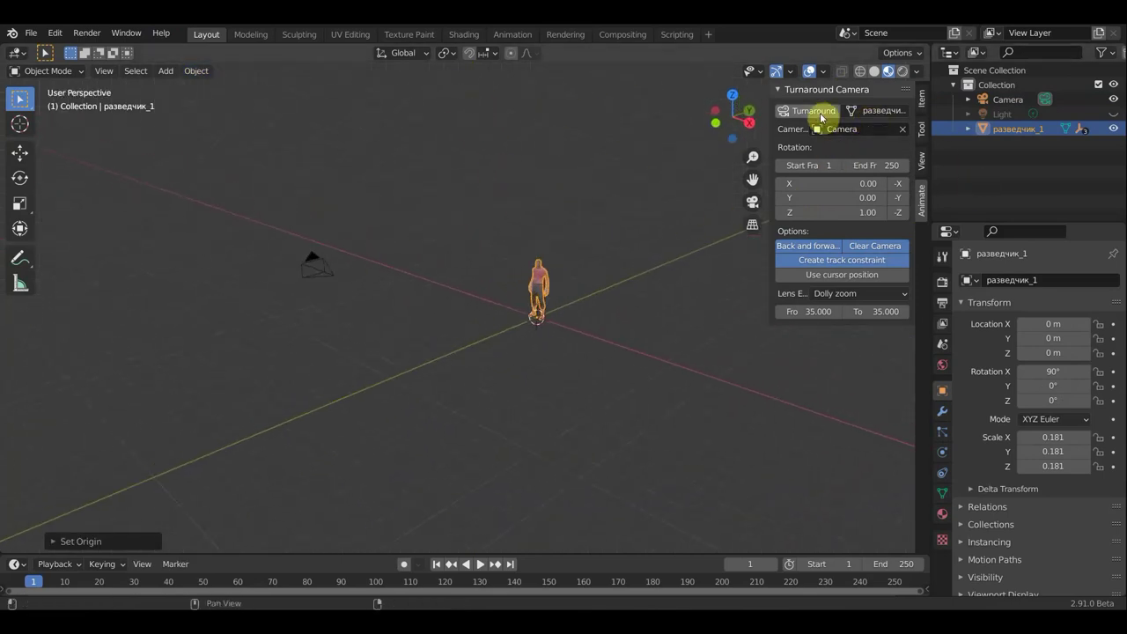
Regenerate the turnaround with lens effect None and lower Rotation X to 1.20
left_click(850, 293)
left_click(834, 311)
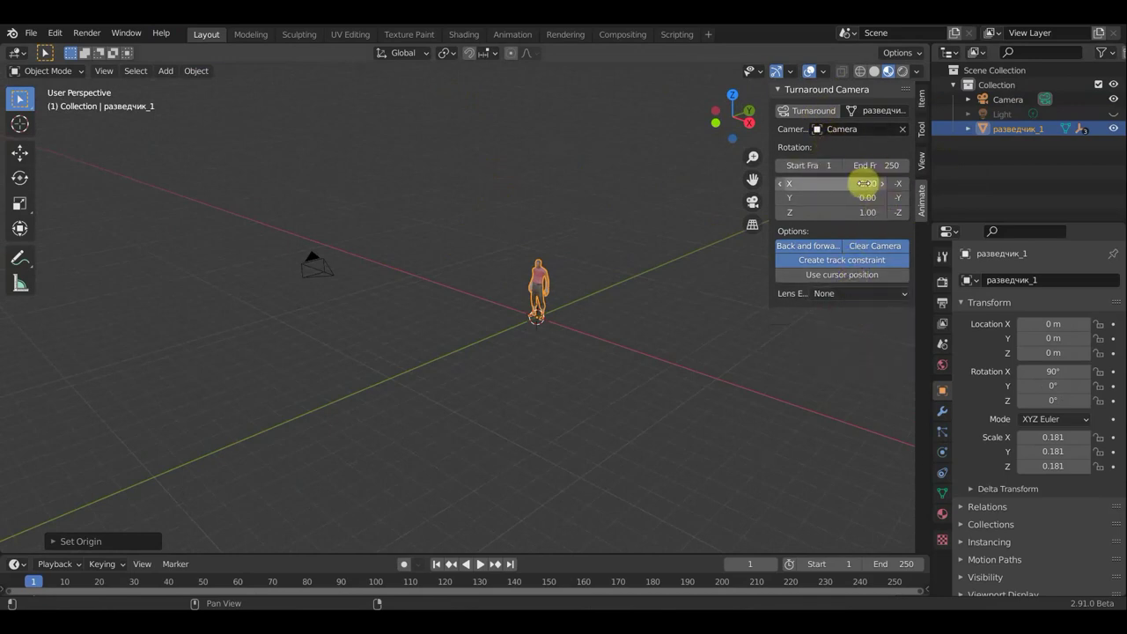
left_click(816, 112)
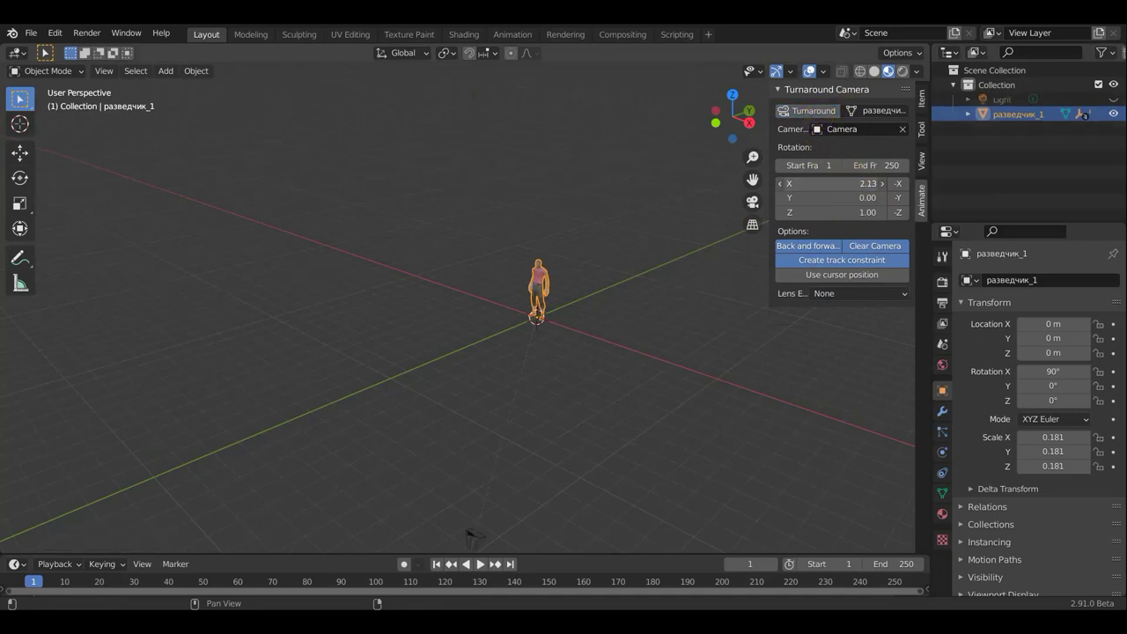
left_click_drag(854, 183, 819, 199)
Move the camera to -9.2405, 2.6961, 6.4673 m and split the viewport into two side-by-side 3D views
left_click(473, 537)
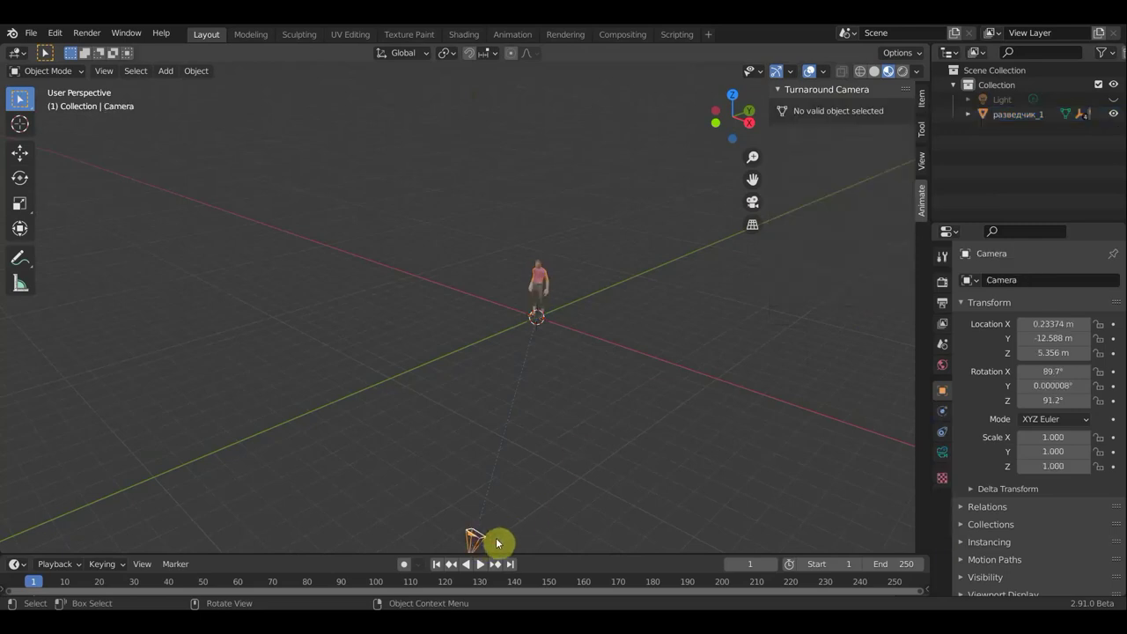
key("g")
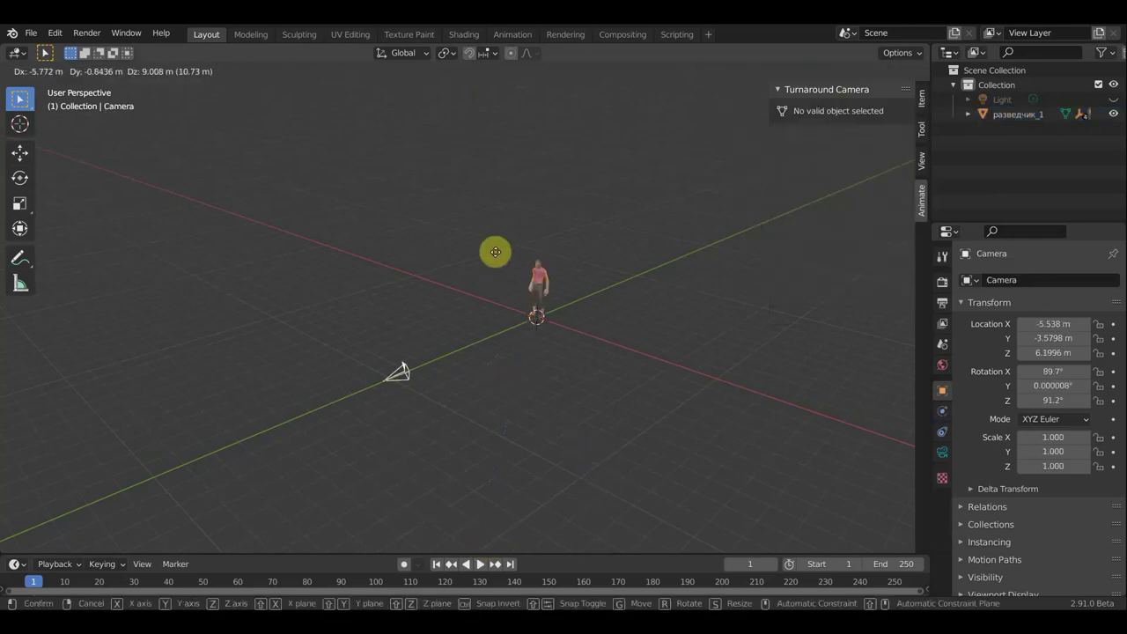
left_click(456, 159)
scroll(466, 194, "up", 3)
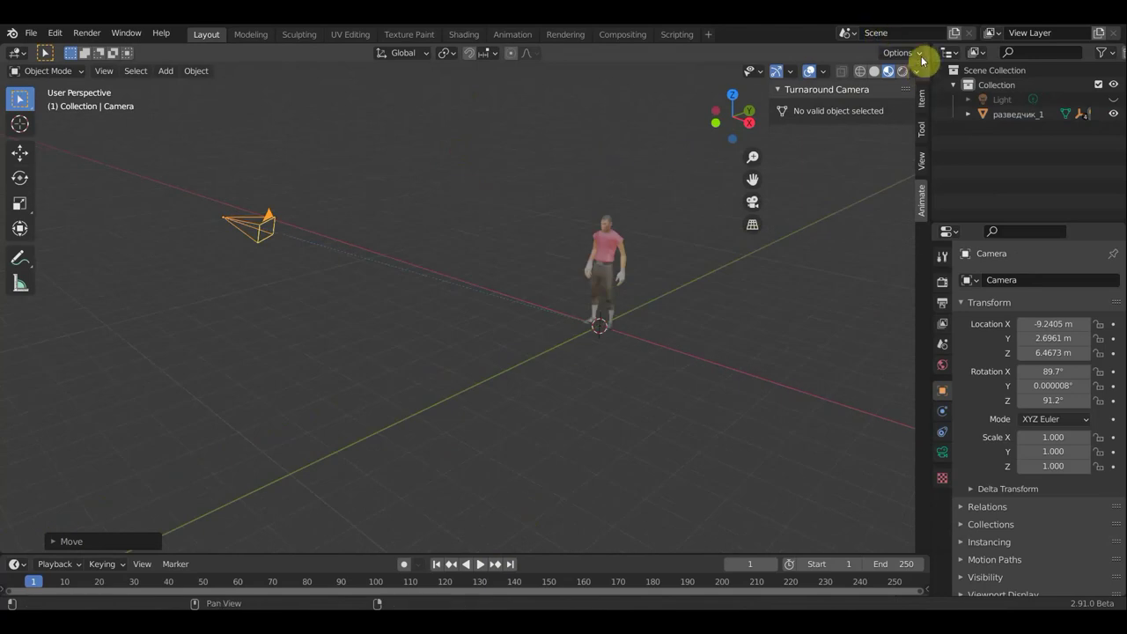
left_click_drag(861, 52, 543, 73)
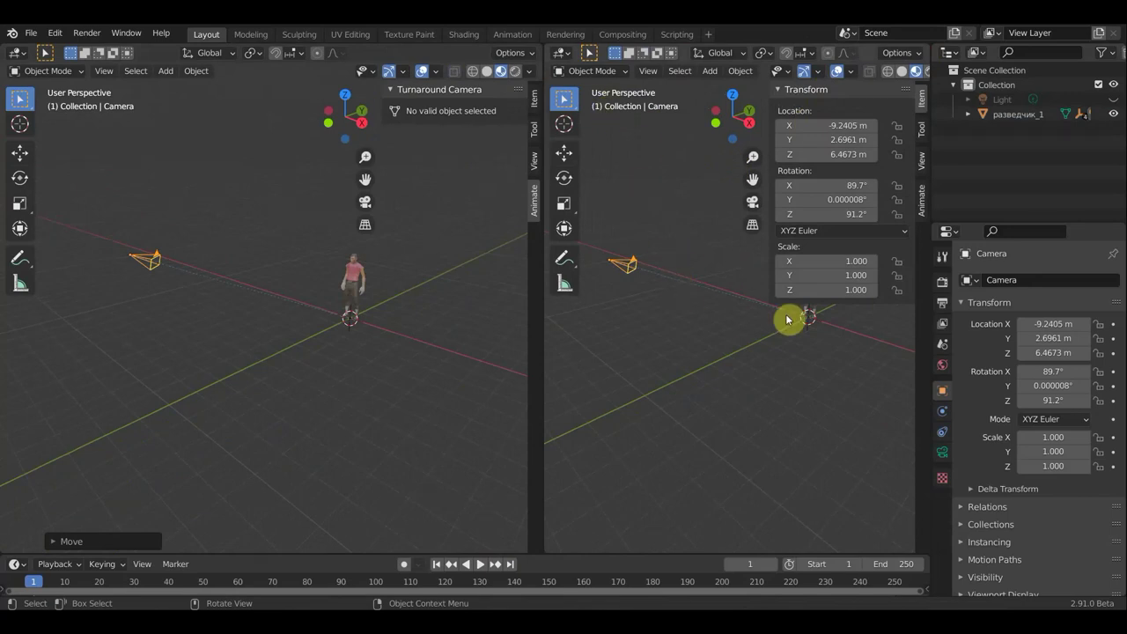
Hide the right view's sidebar and make the right view look through the camera
left_click(814, 317)
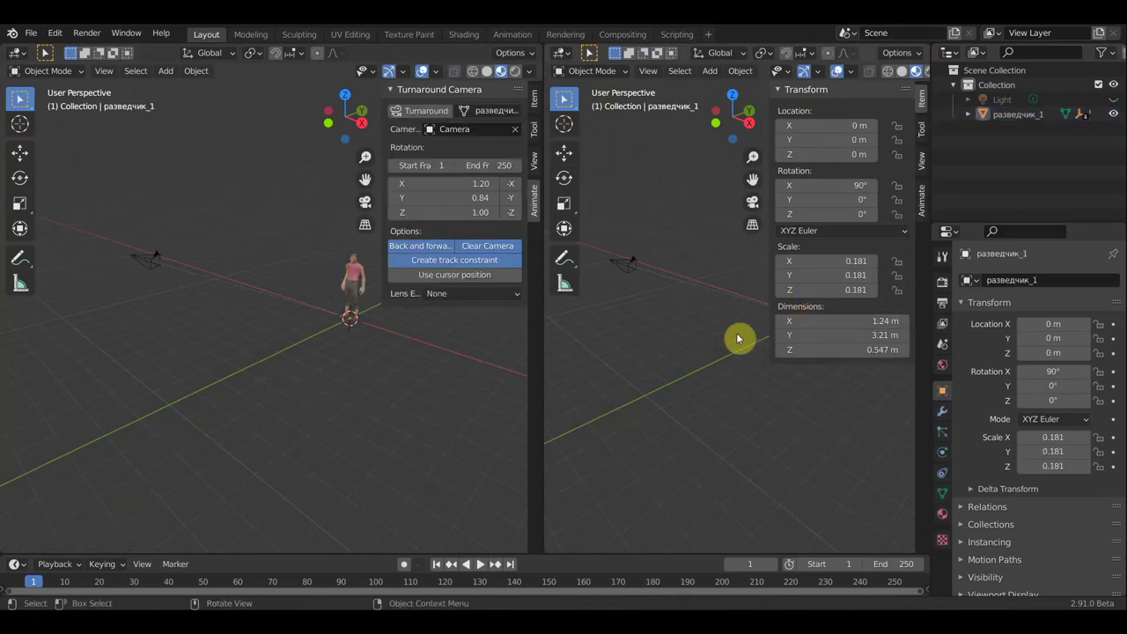
key("n")
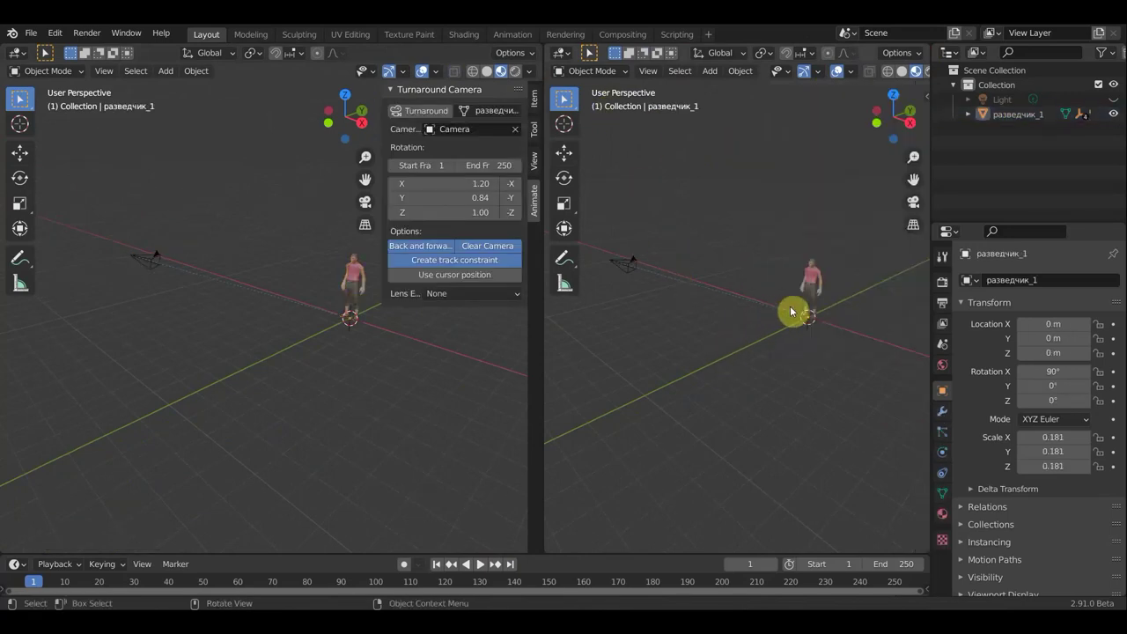
left_click(808, 319)
key("KP_0")
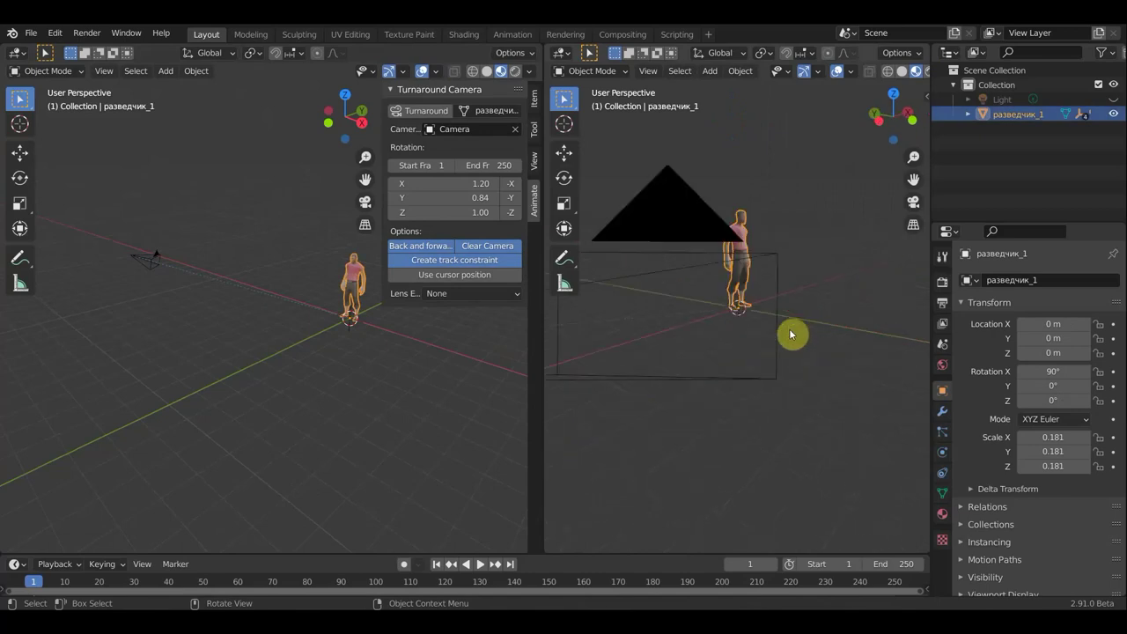
Reposition the camera to -2.6286, 3.9609, 12.781 m so the whole character fits the frame
left_click(150, 265)
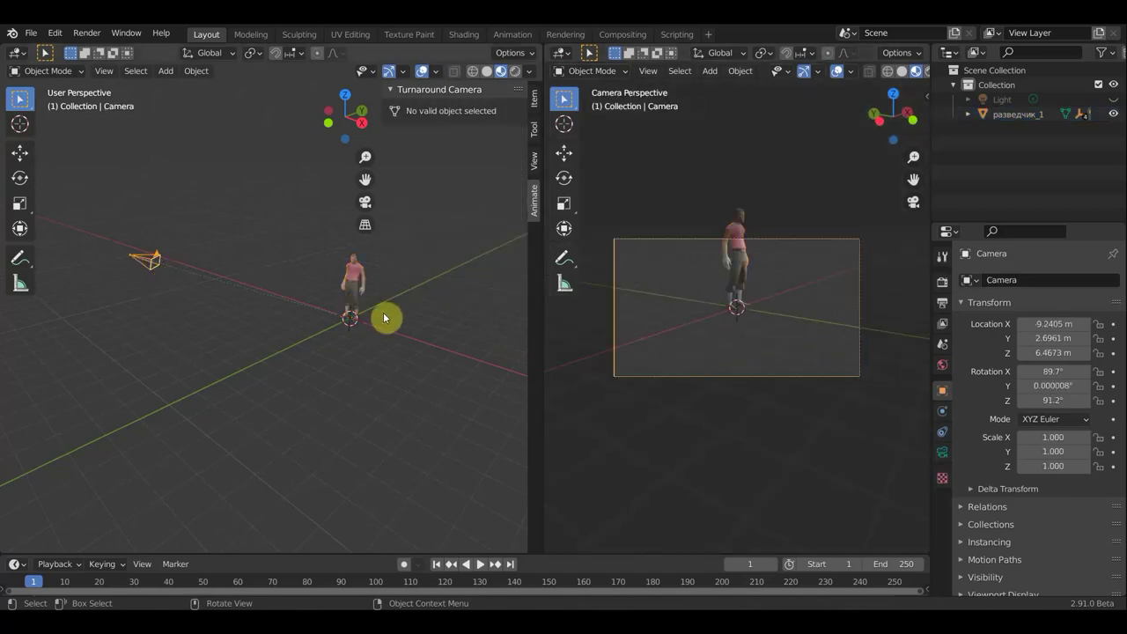
key("g")
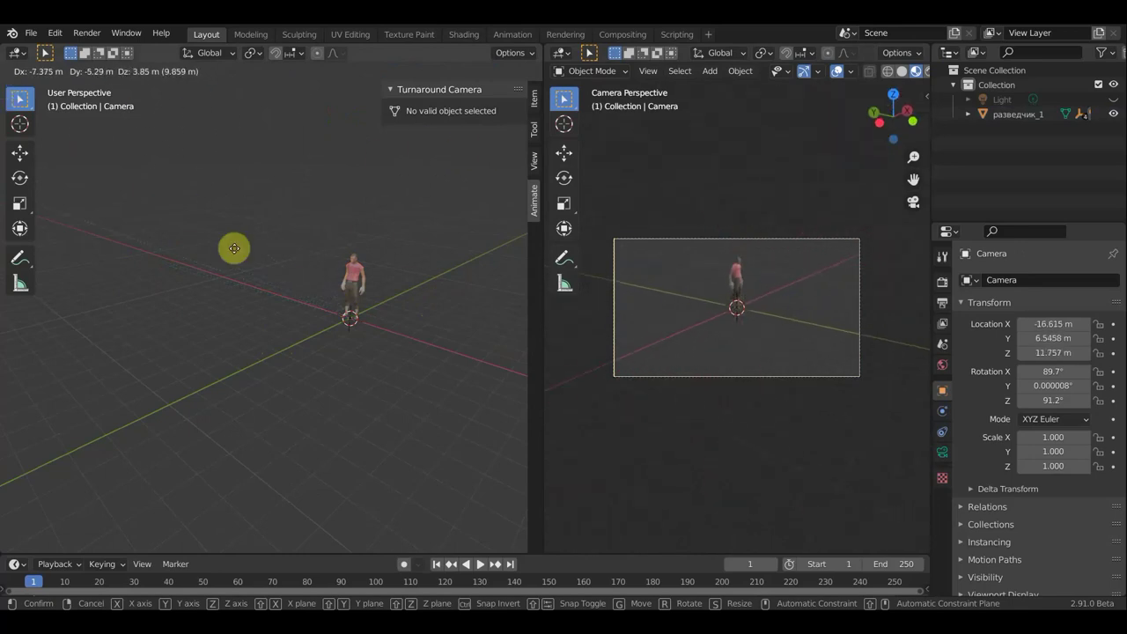
left_click(312, 304)
mouse_move(327, 317)
middle_mouse_down()
mouse_move(372, 373)
mouse_move(442, 411)
mouse_move(424, 427)
mouse_move(347, 431)
middle_mouse_up()
key("g")
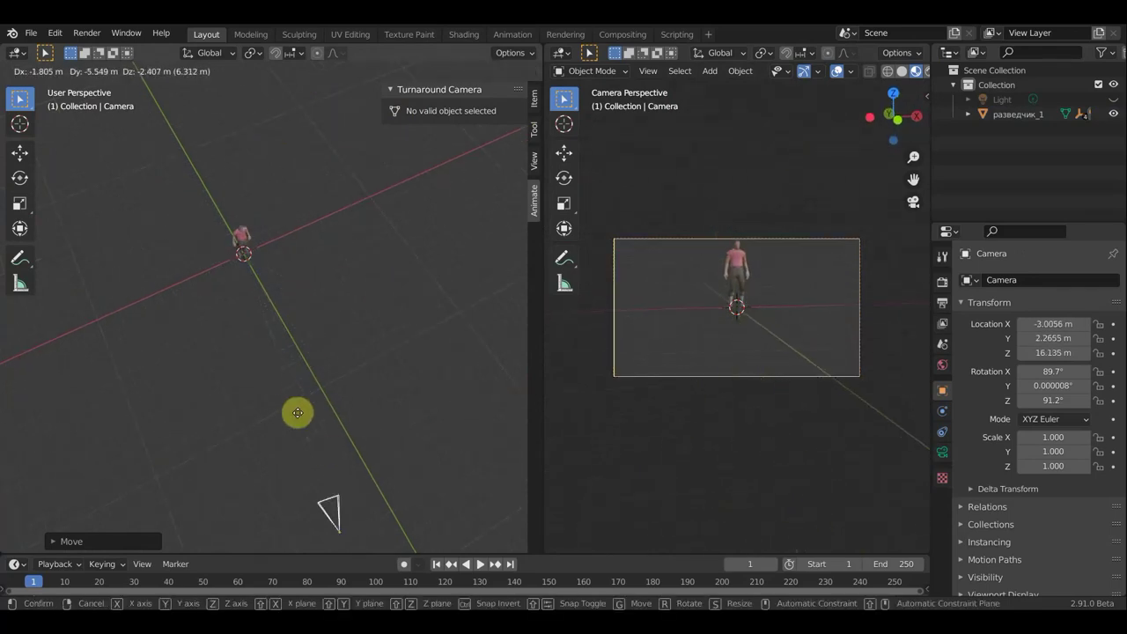
left_click(298, 413)
middle_click_drag(299, 409, 156, 318)
key("g")
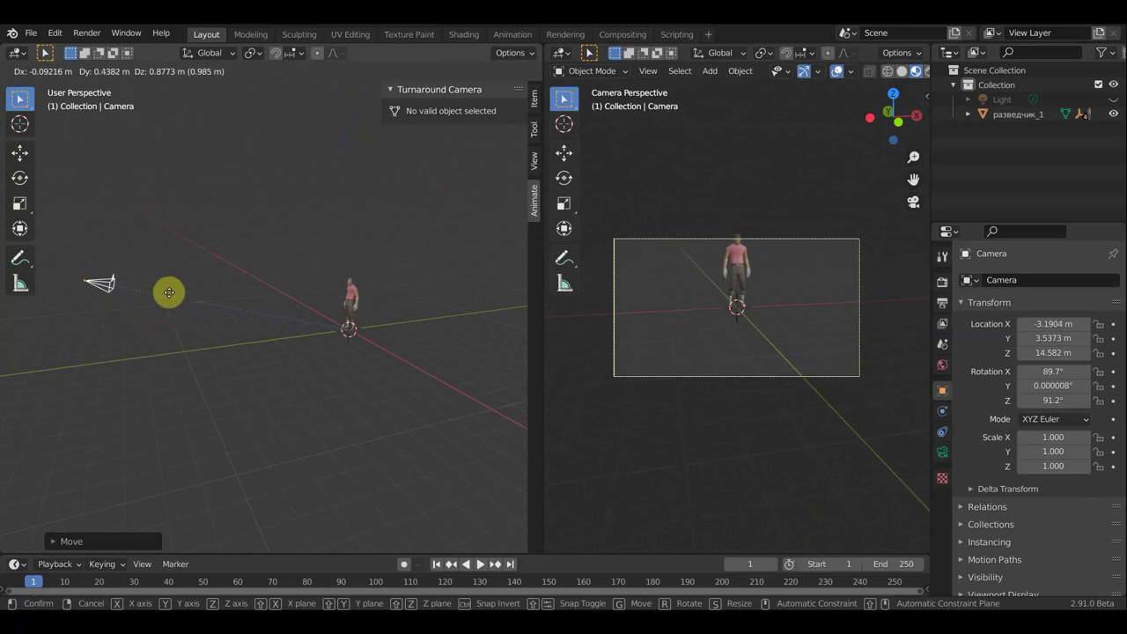
left_click(198, 294)
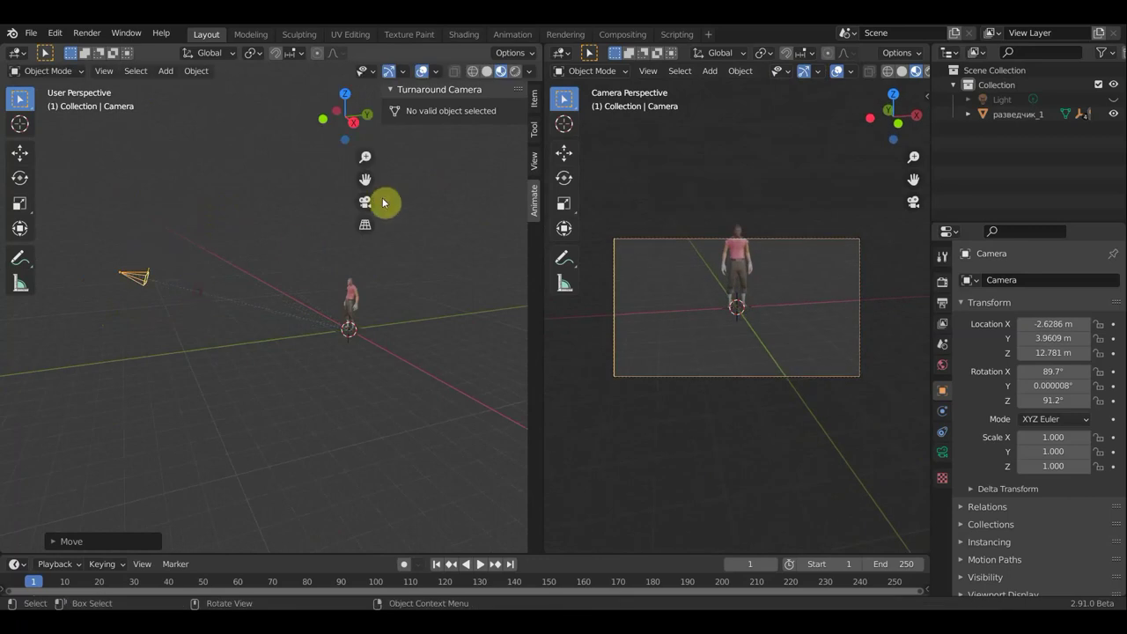
key("n")
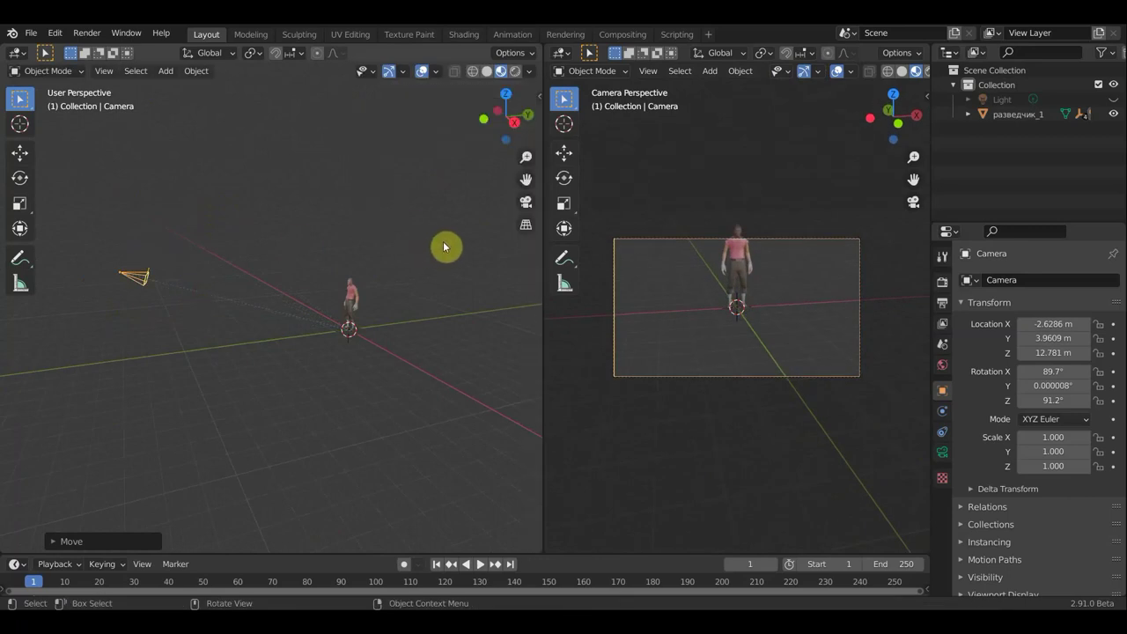
key("n")
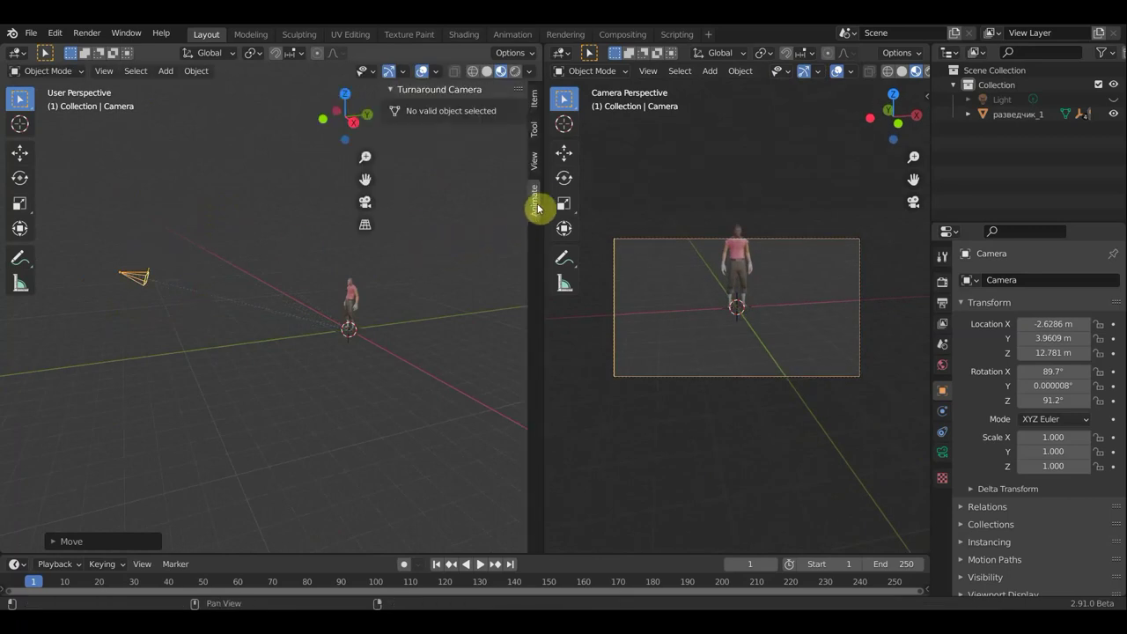
Generate a turnaround camera for the character with X rotation 0.03, cursor-centred orbit and Dolly zoom
left_click(353, 300)
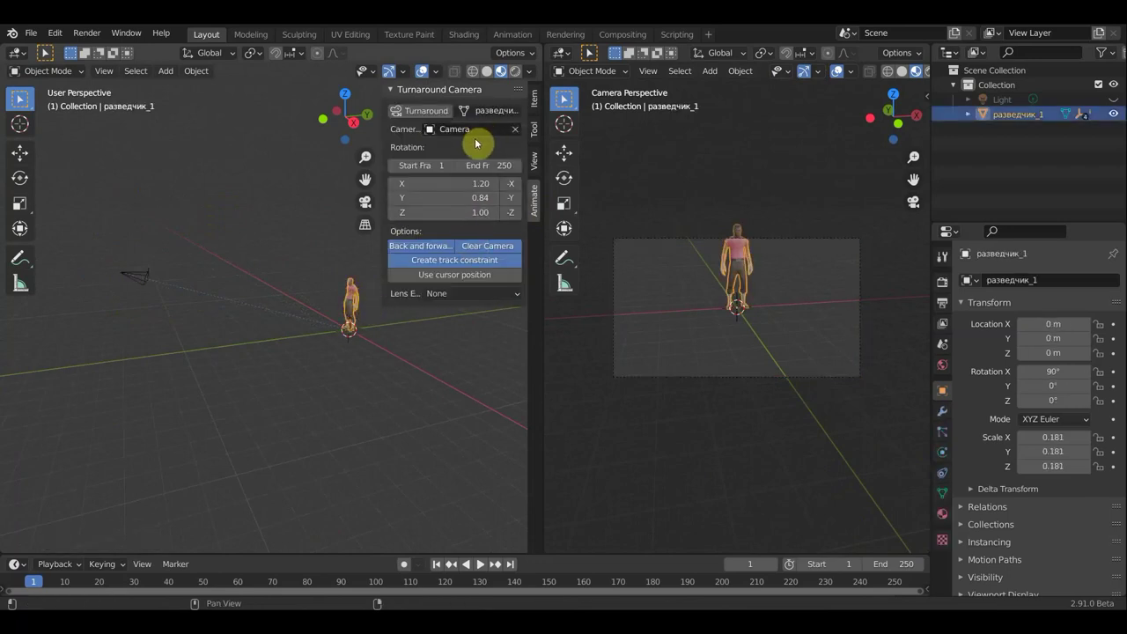
left_click_drag(478, 197, 485, 197)
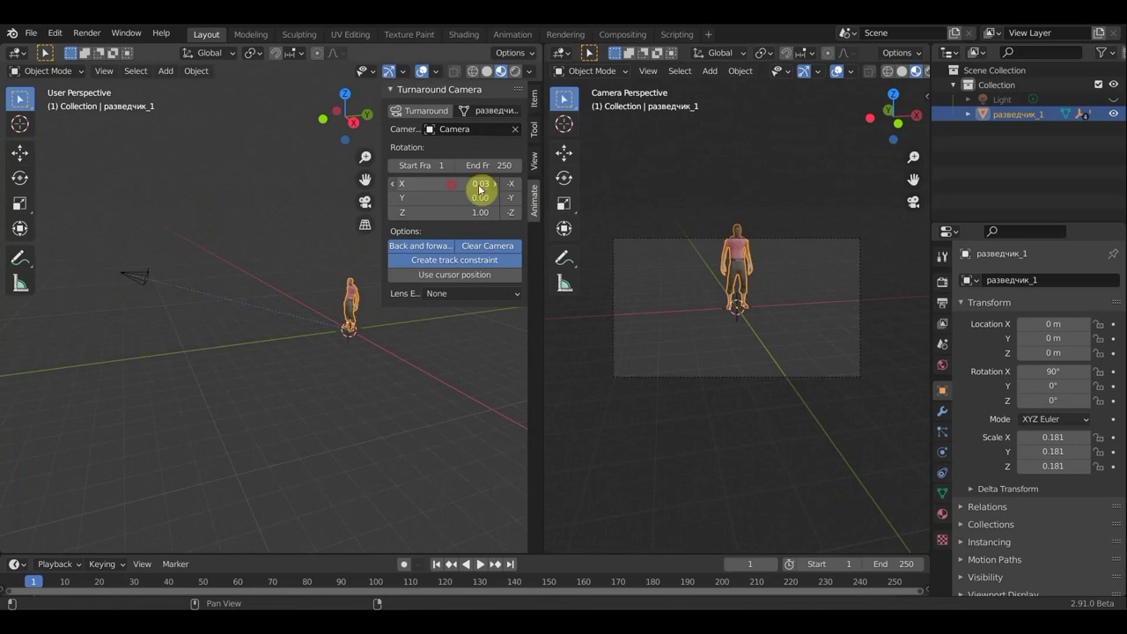
left_click(445, 275)
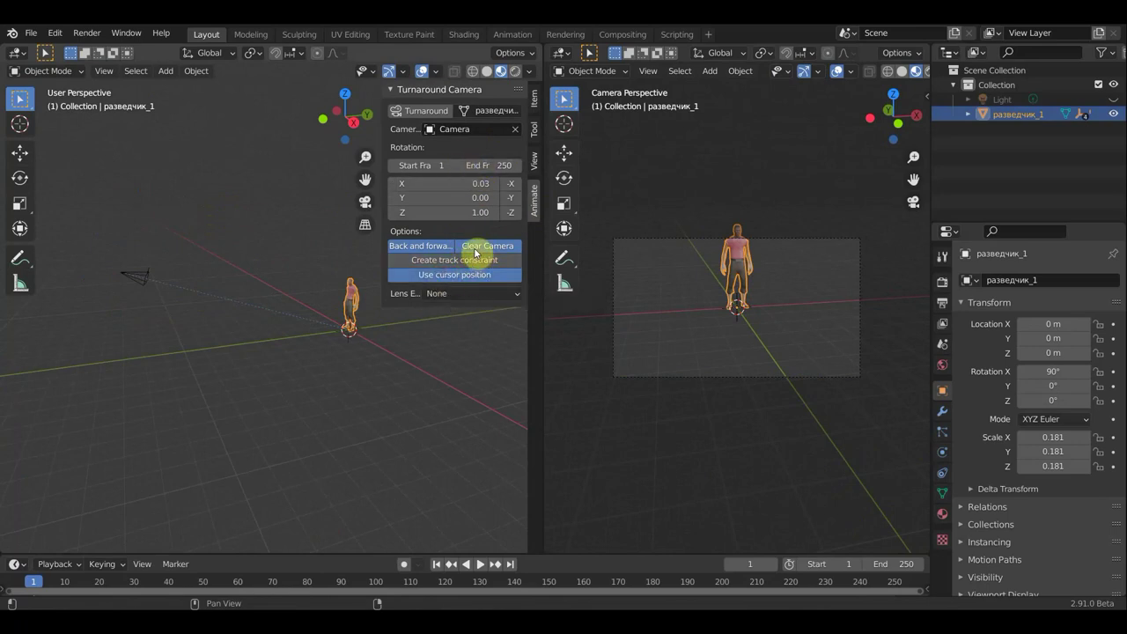
left_click(451, 295)
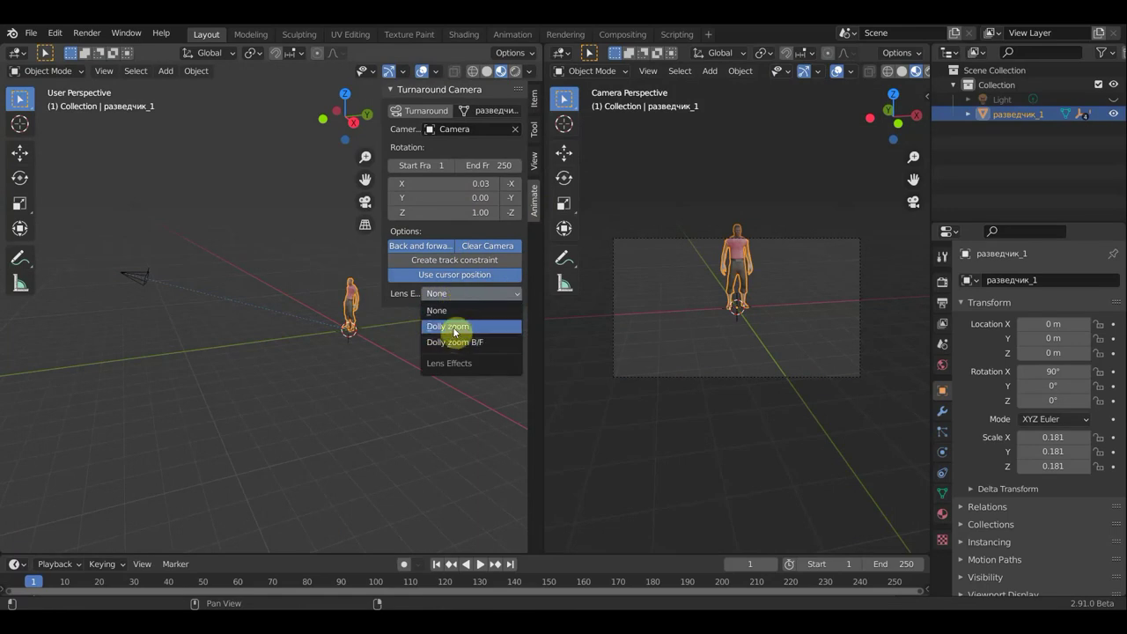
left_click(455, 328)
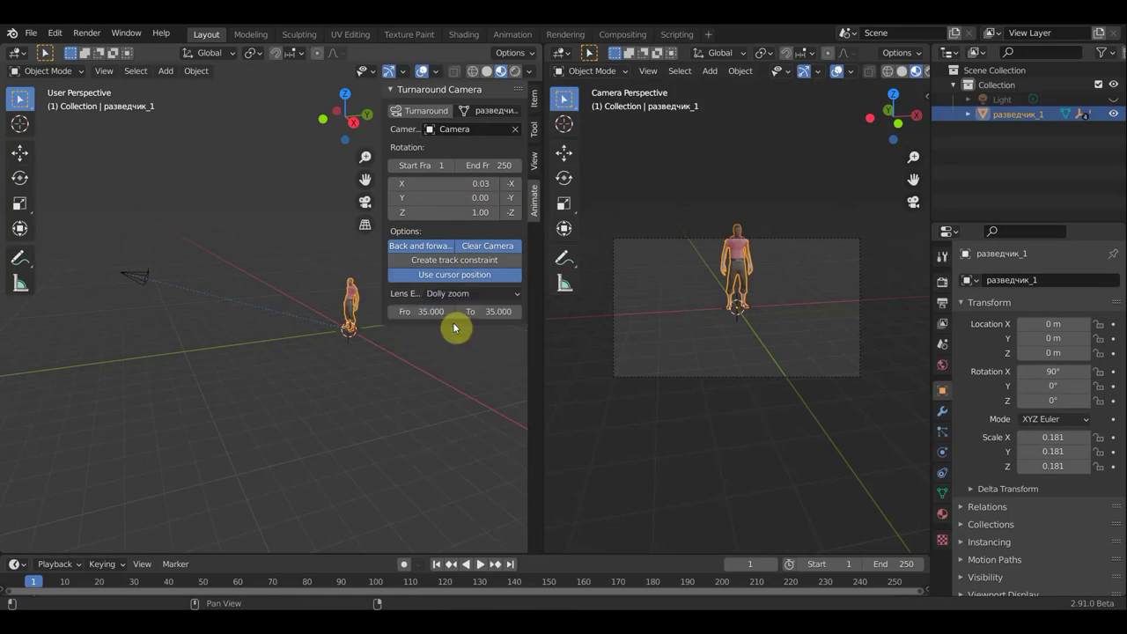
left_click(424, 111)
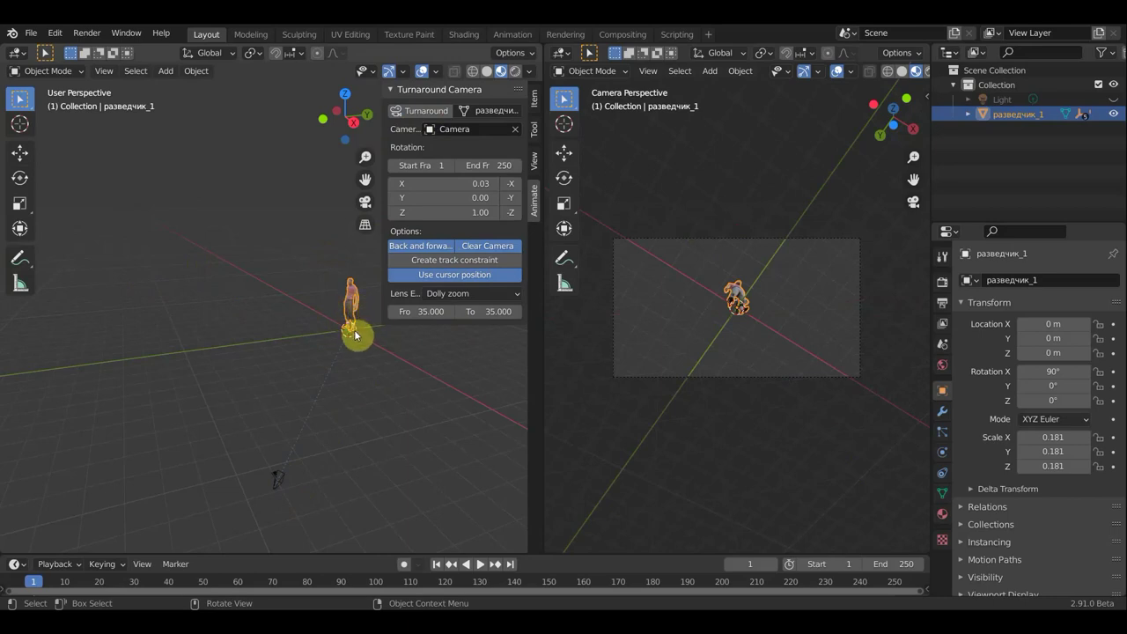
Set the character's origin to its geometry and regenerate the turnaround camera
left_click(198, 71)
mouse_move(221, 102)
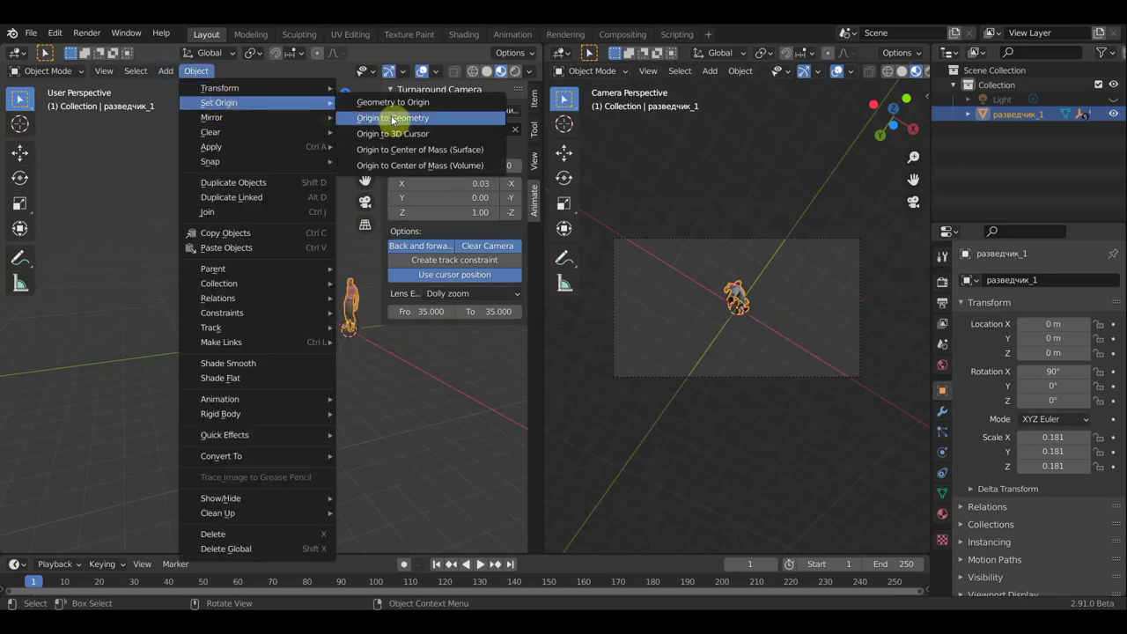
left_click(409, 121)
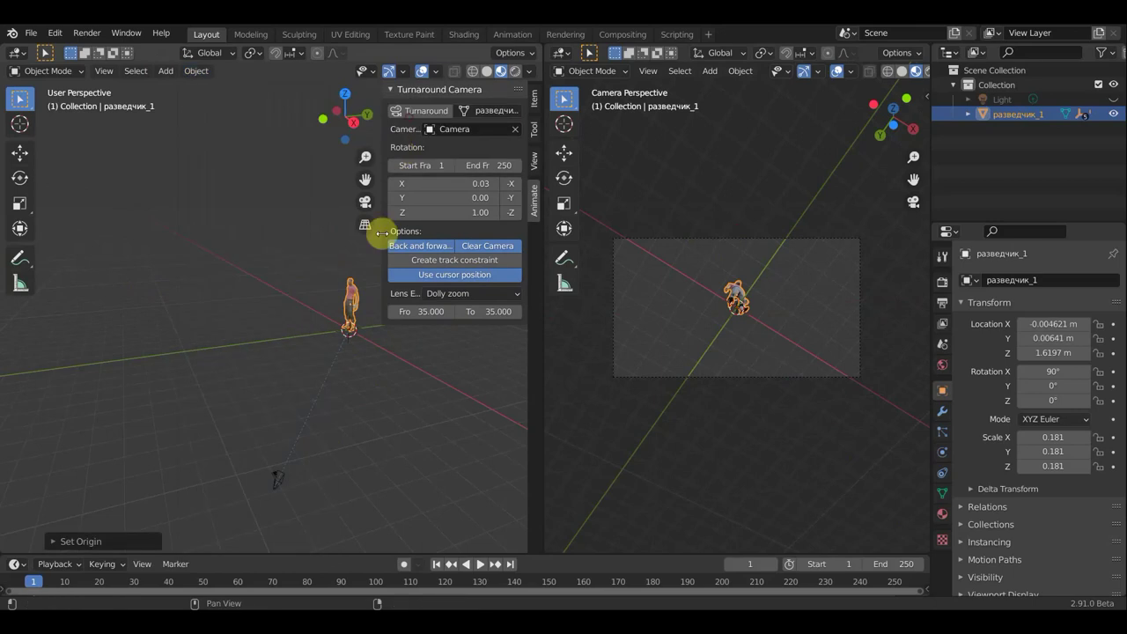
left_click(429, 110)
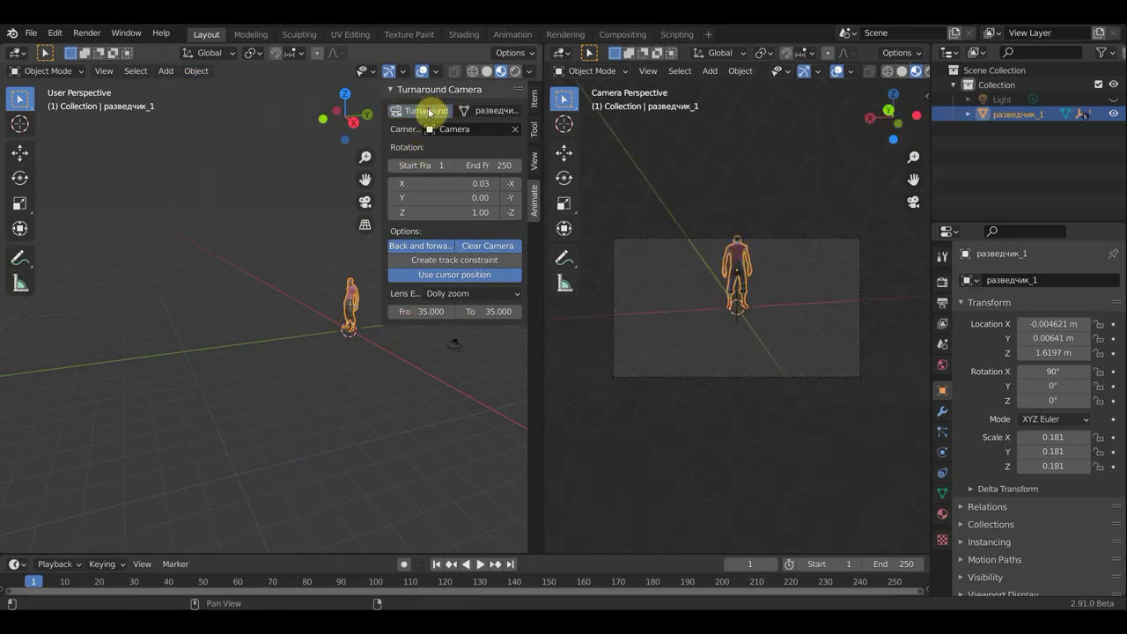
Move the camera up to -12.224, 13.738, -1.3409 m, then reselect the character
left_click(465, 348)
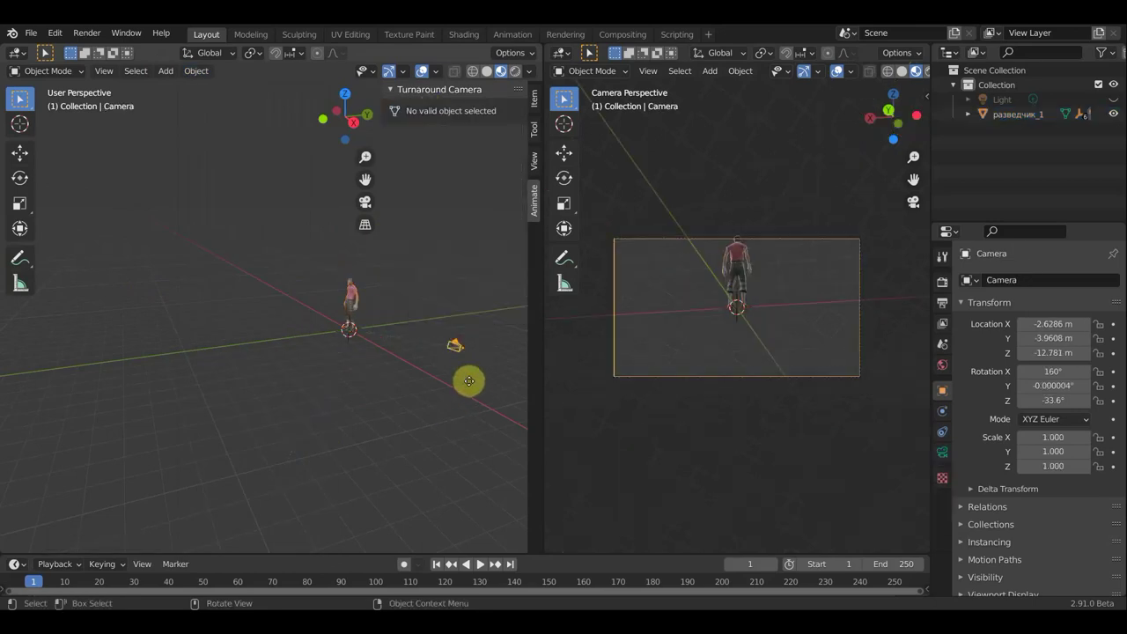
key("g")
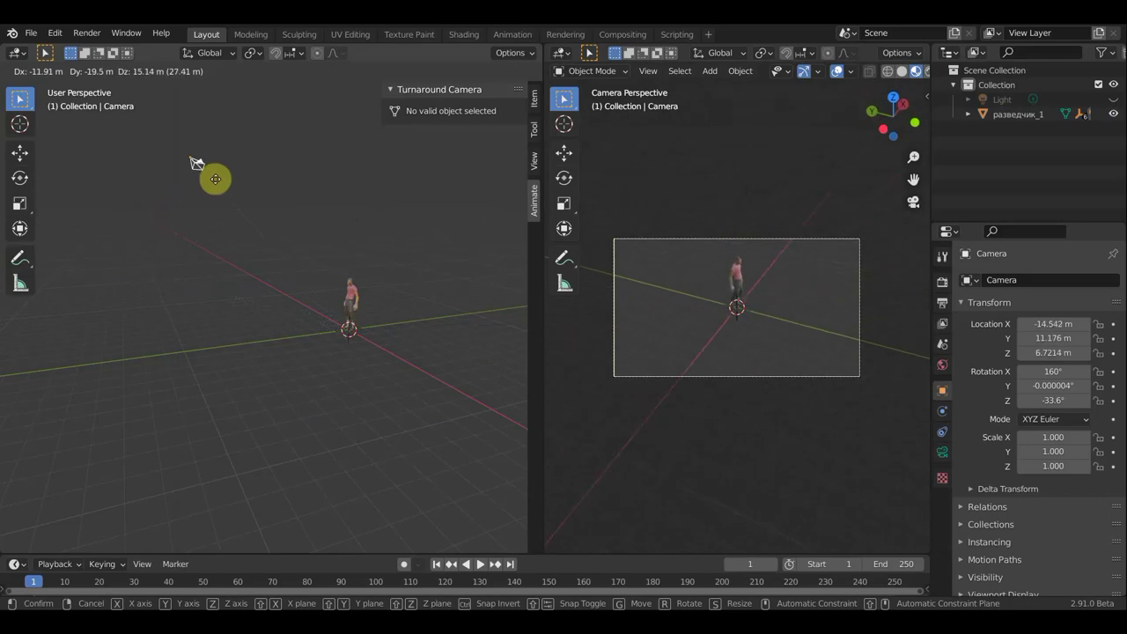
left_click(302, 162)
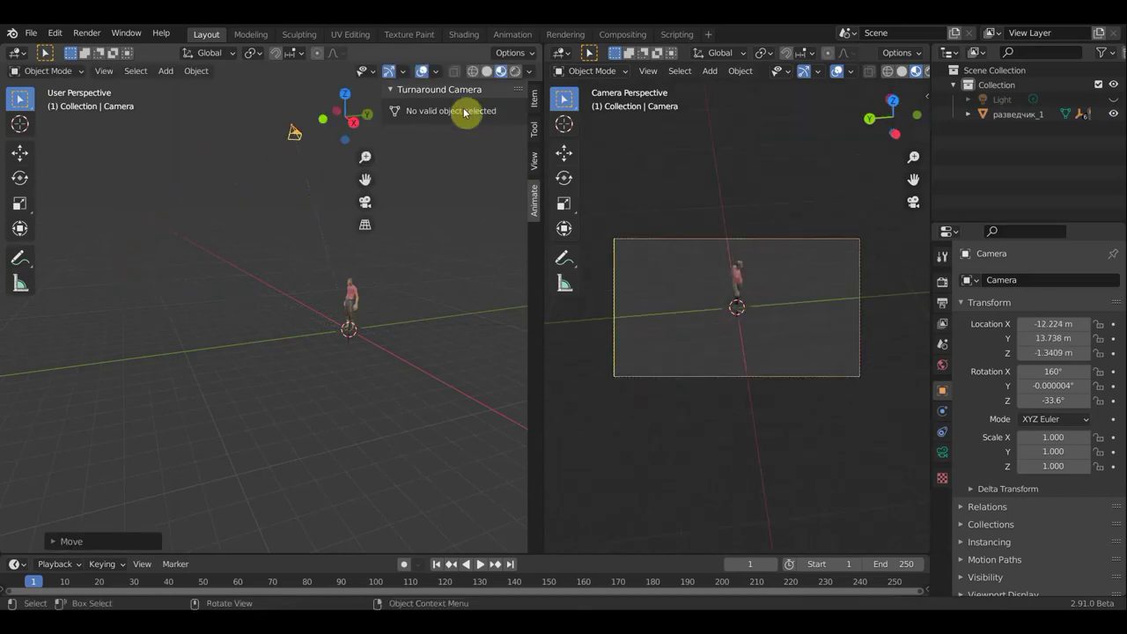
left_click(351, 296)
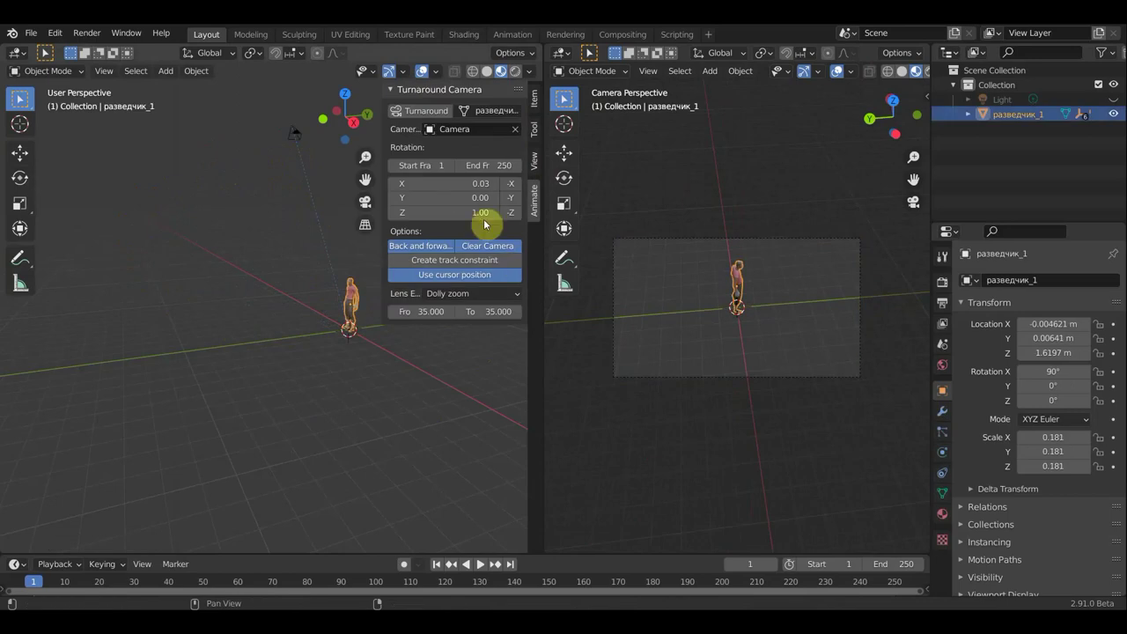
Disable Use cursor position and Back and forward, and set the lens effect to Dolly zoom B/F
left_click(461, 272)
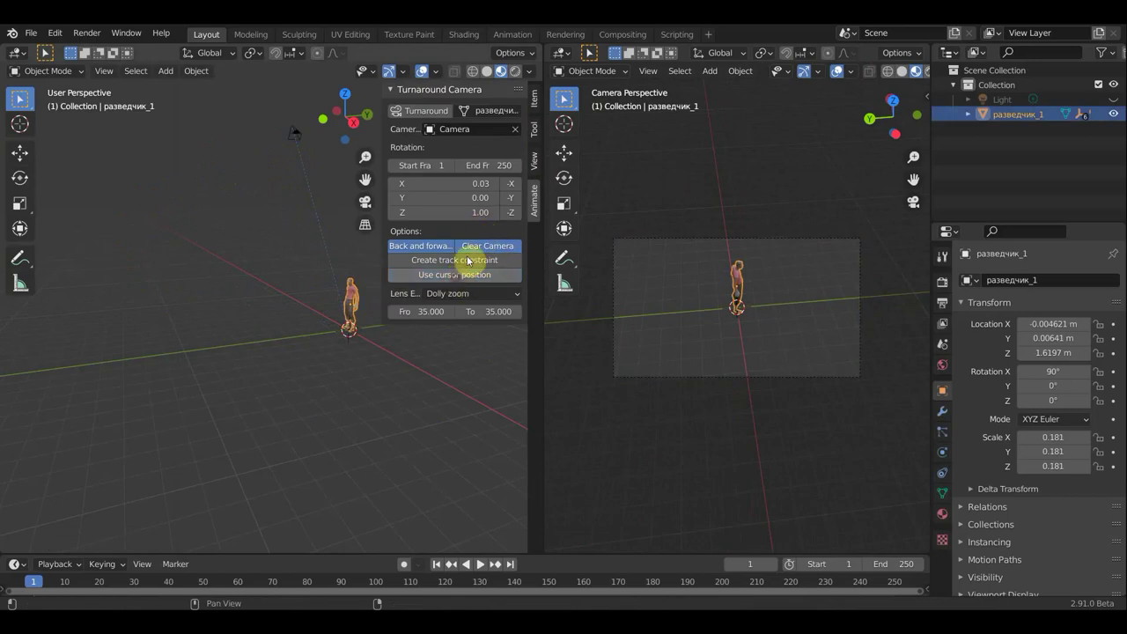
left_click(458, 247)
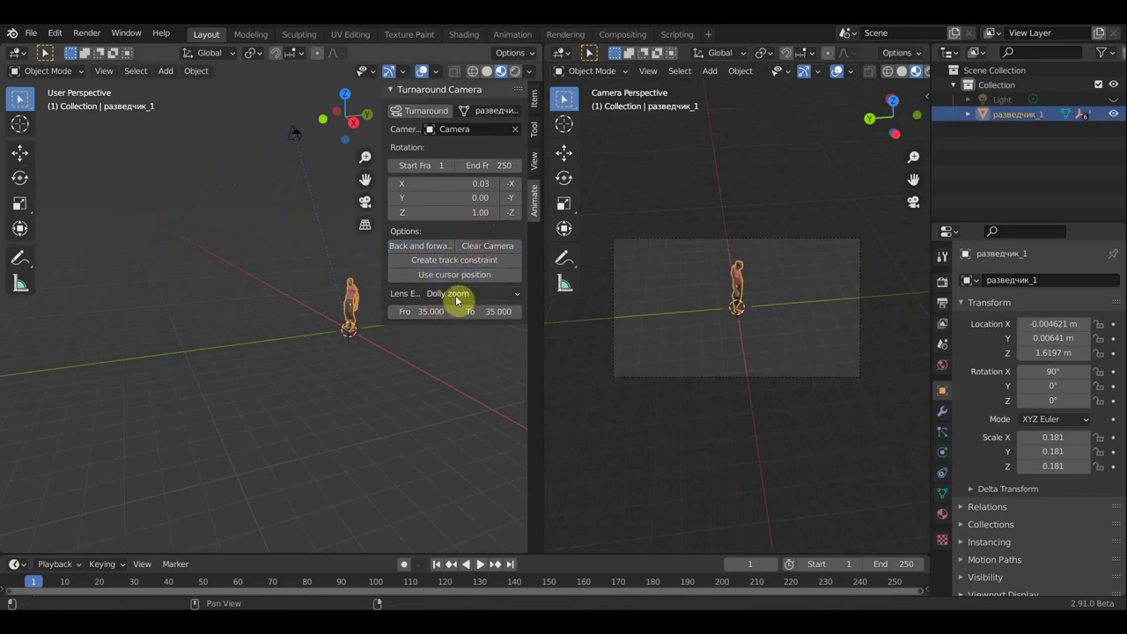
left_click(459, 295)
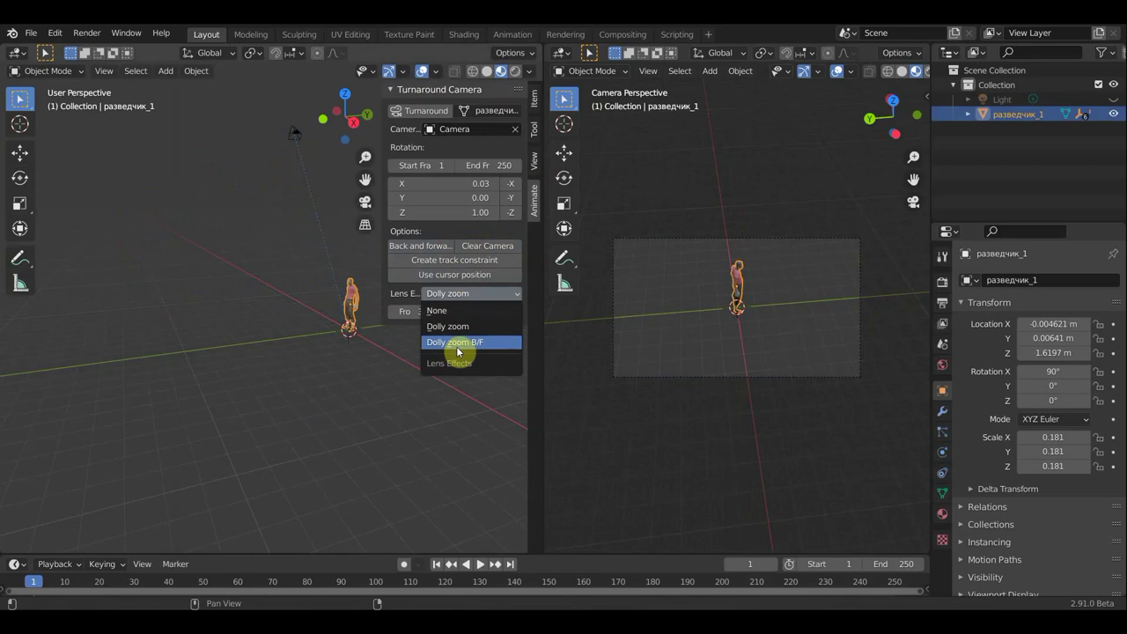
left_click(462, 344)
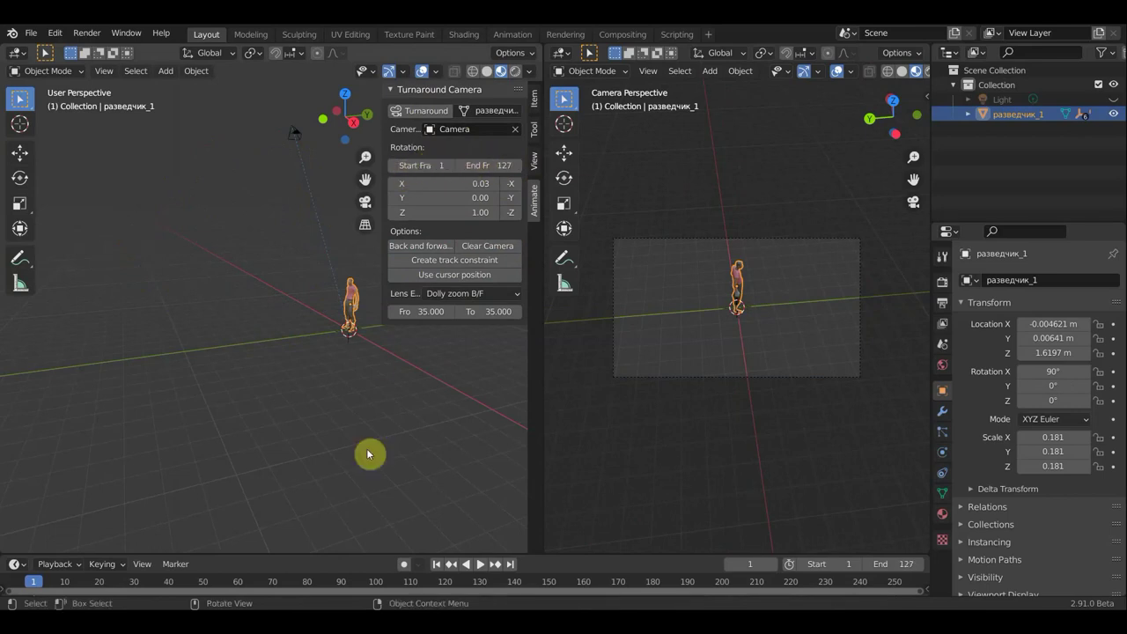
Enlarge the timeline, preview frame 80, and change the animation end frame from 127 to 50
mouse_move(345, 553)
left_mouse_down()
mouse_move(340, 473)
mouse_move(342, 502)
left_mouse_up()
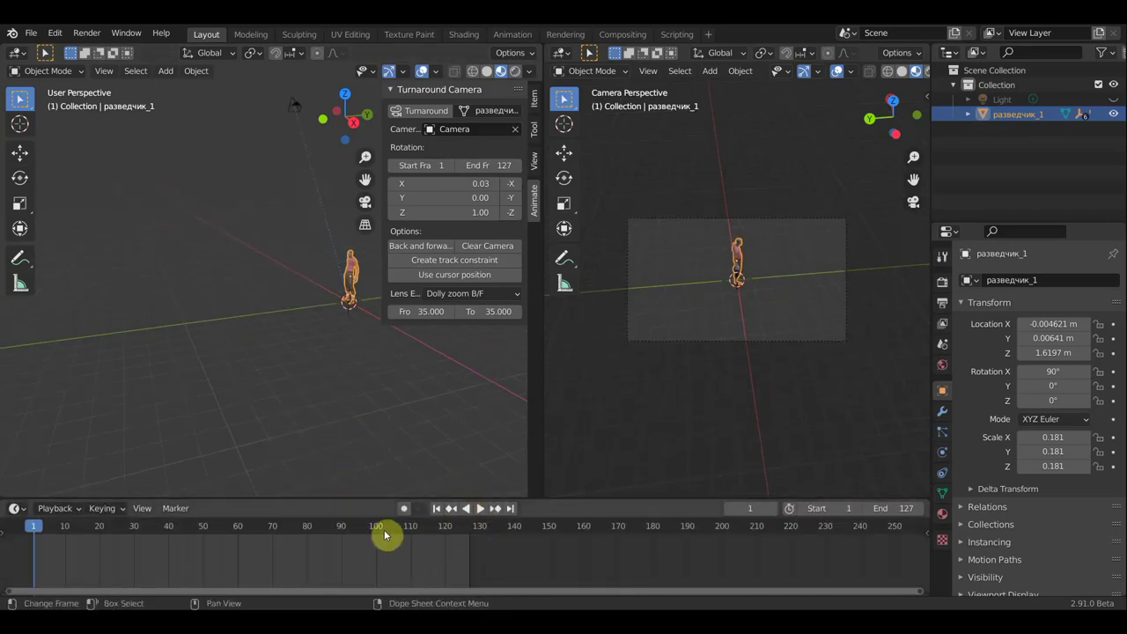
left_click(307, 533)
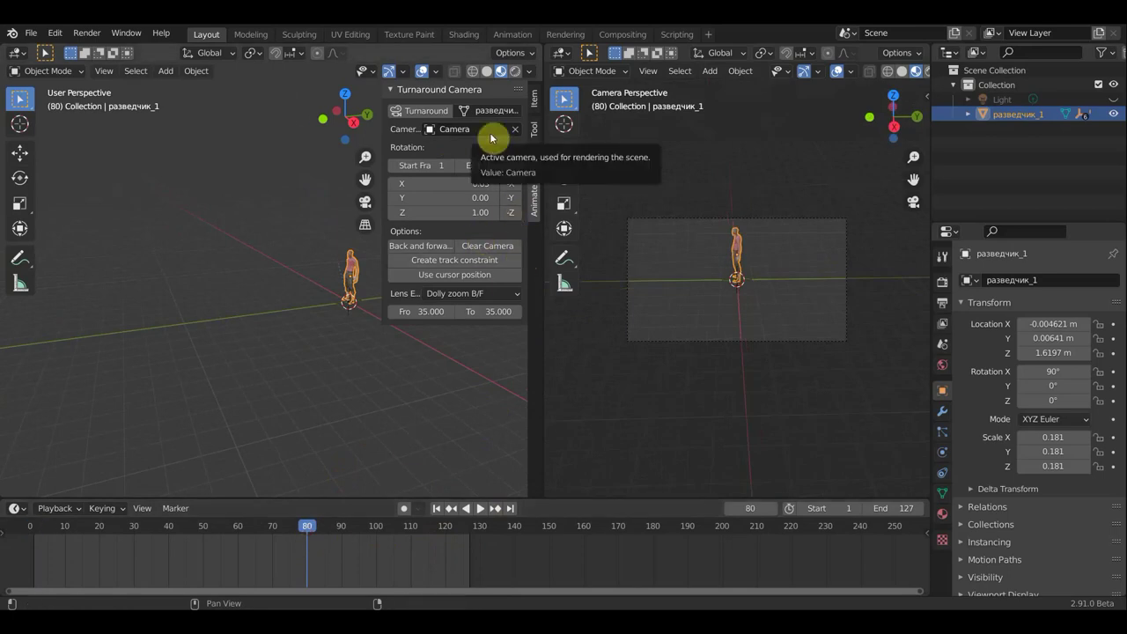
left_click(35, 536)
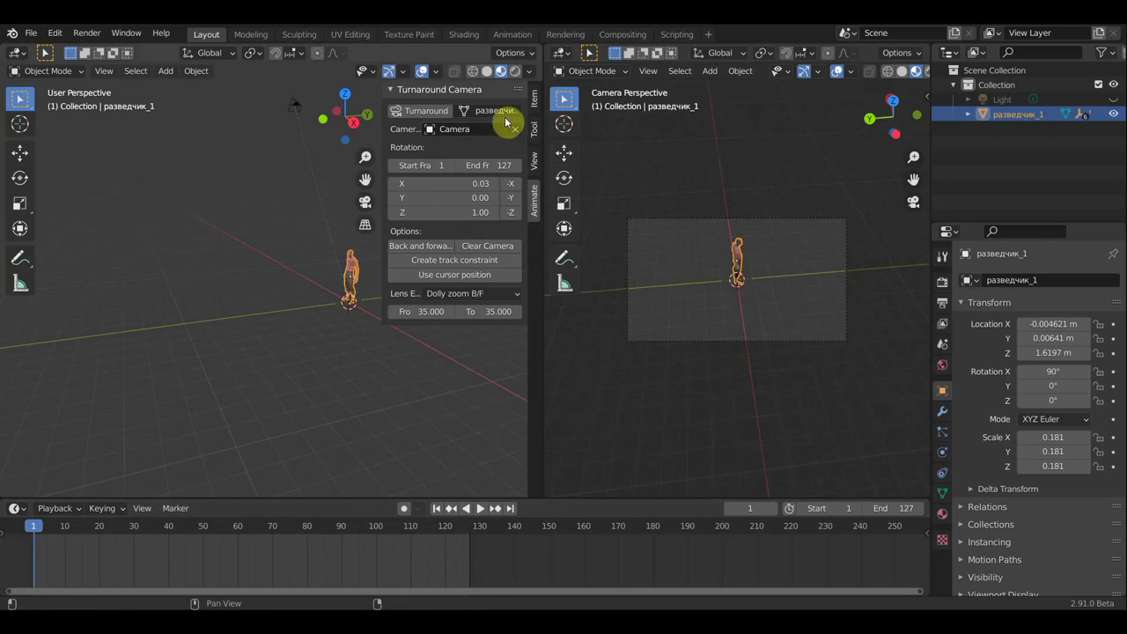
left_click(499, 165)
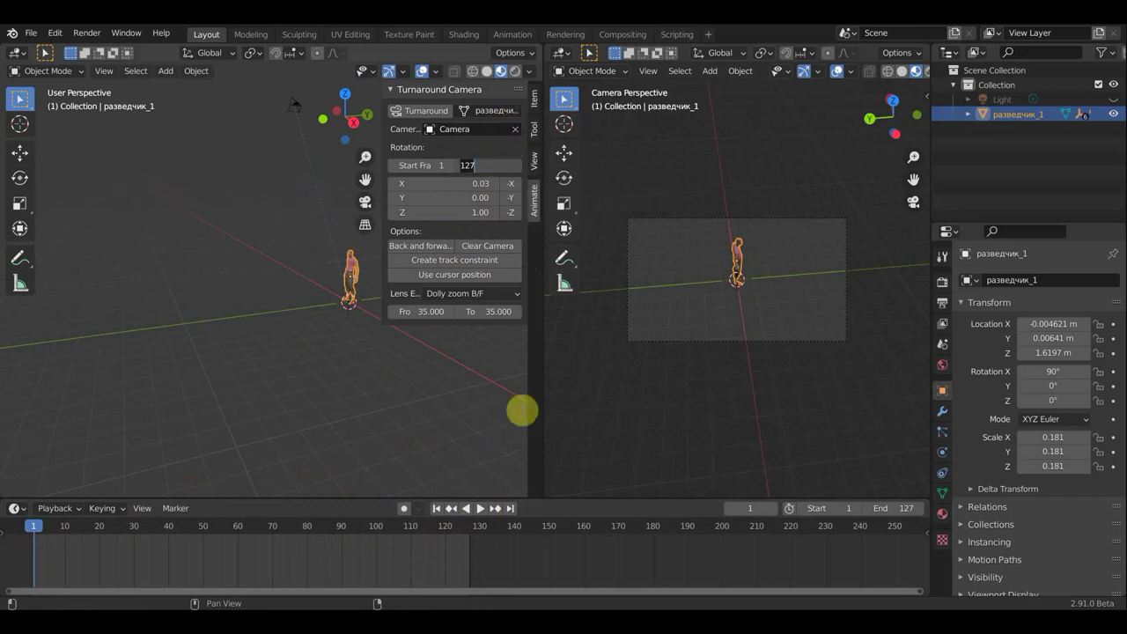
key("Return")
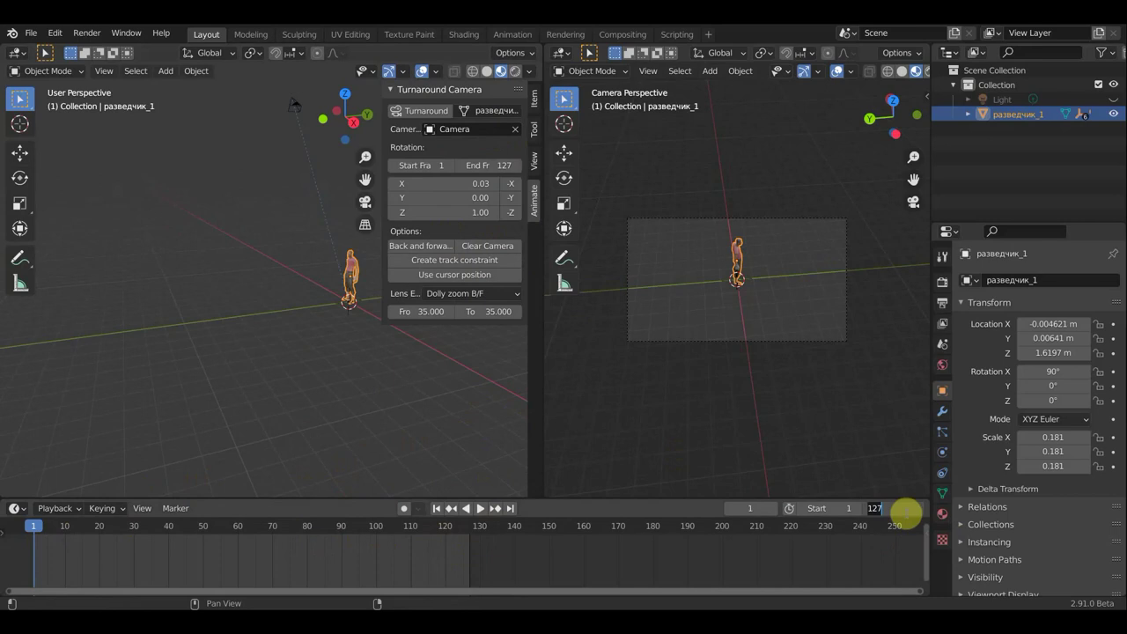
type("50")
key("Return")
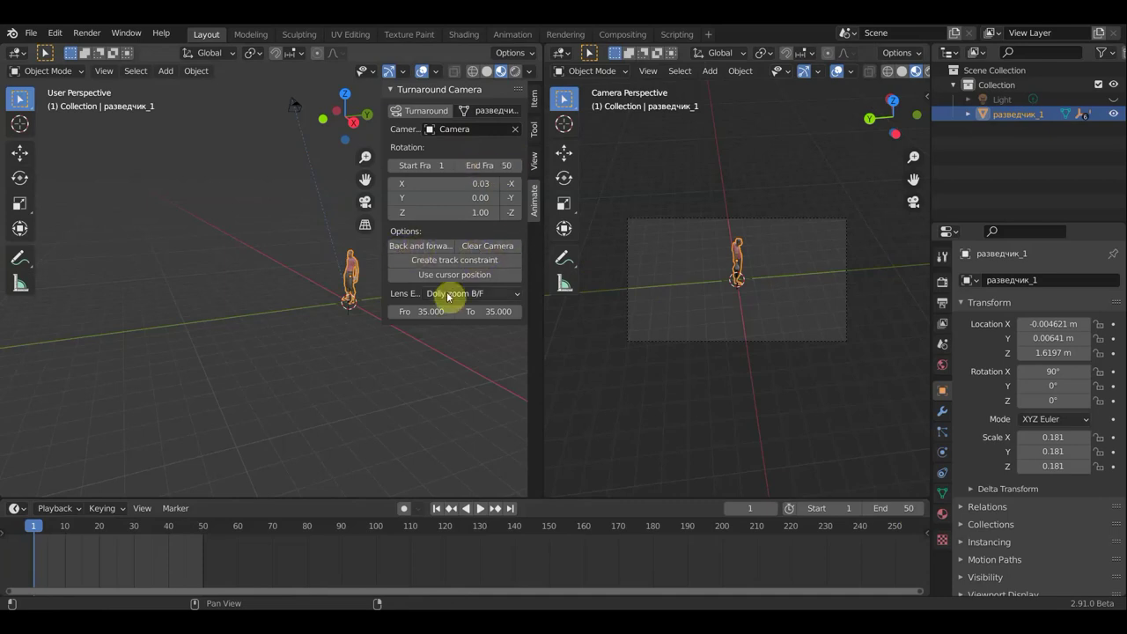
Regenerate the 50-frame turnaround and move the camera to -12.361, 5.9341, 8.9249 m
left_click(429, 115)
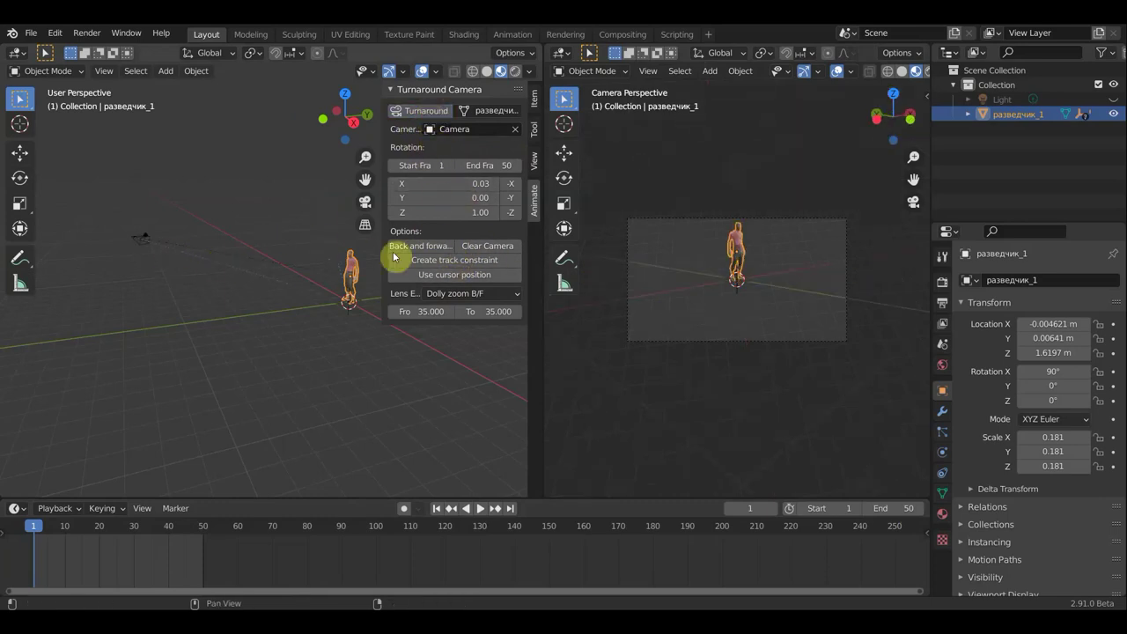
left_click(136, 242)
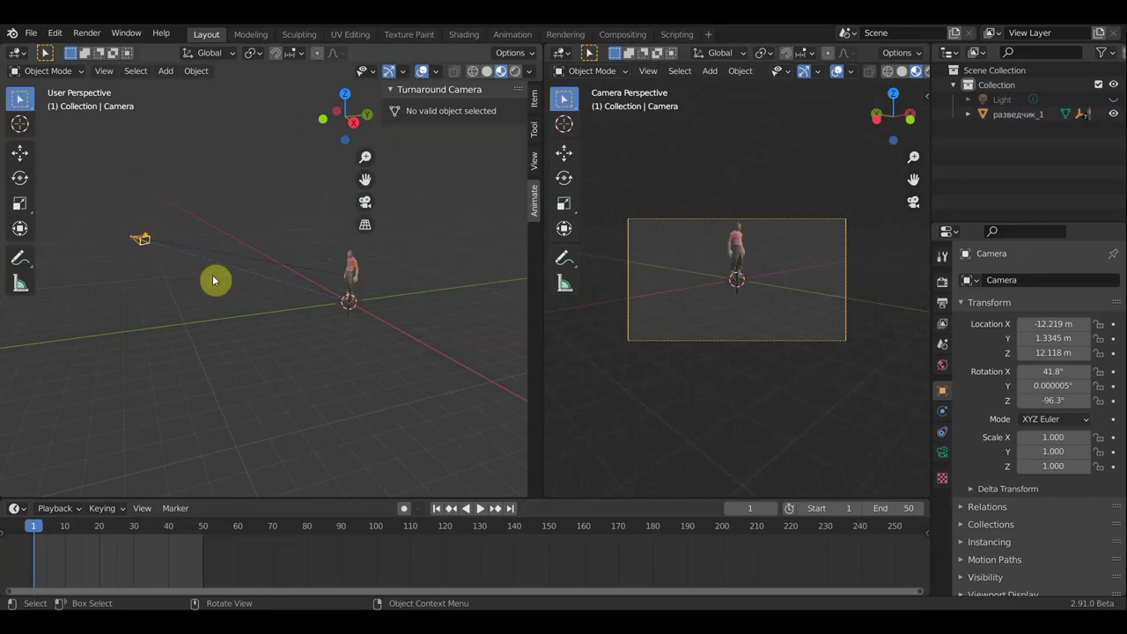
scroll(211, 284, "up", 2)
key("g")
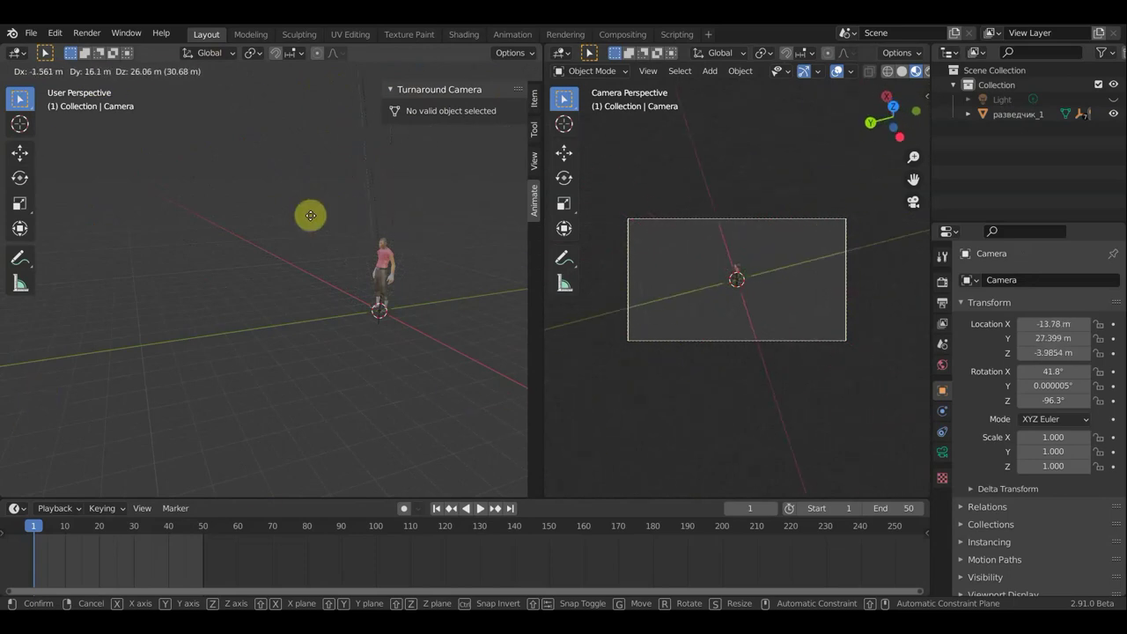
left_click(263, 203)
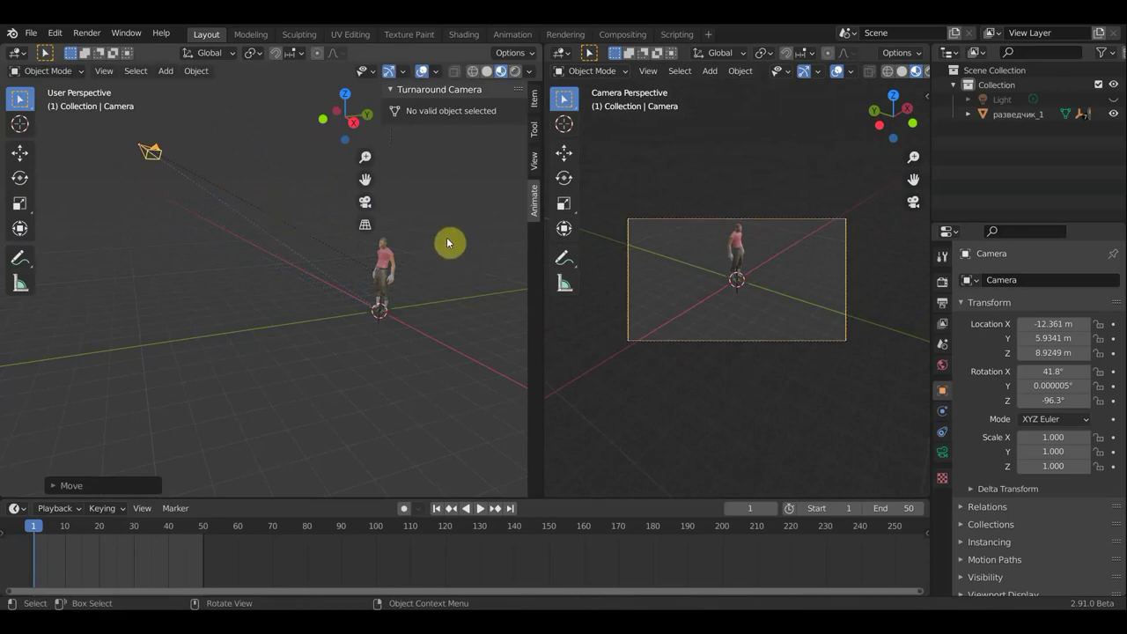